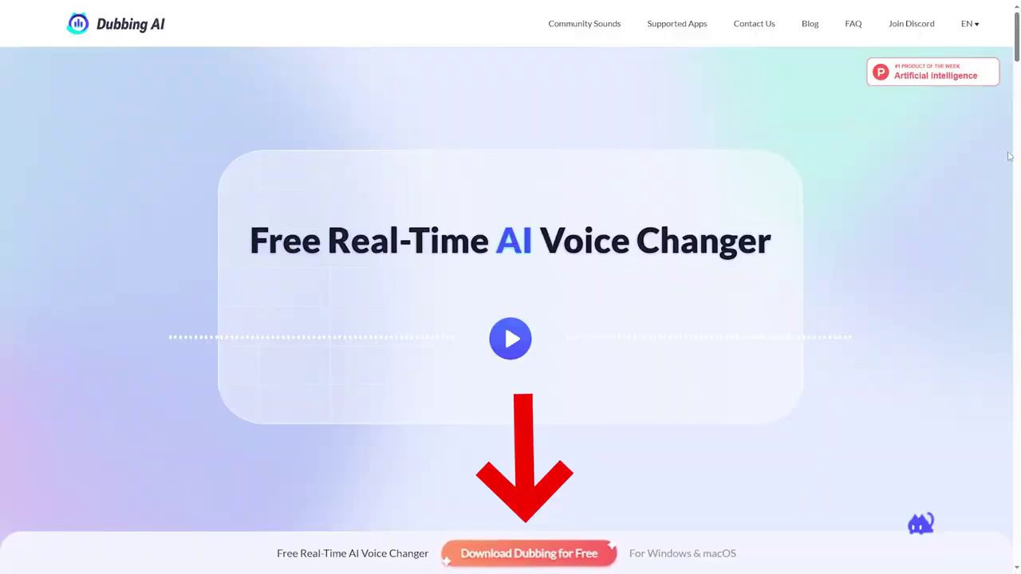
# Download the free Dubbing AI Windows installer from the Dubbing AI homepage.
pyautogui.click(499, 553)
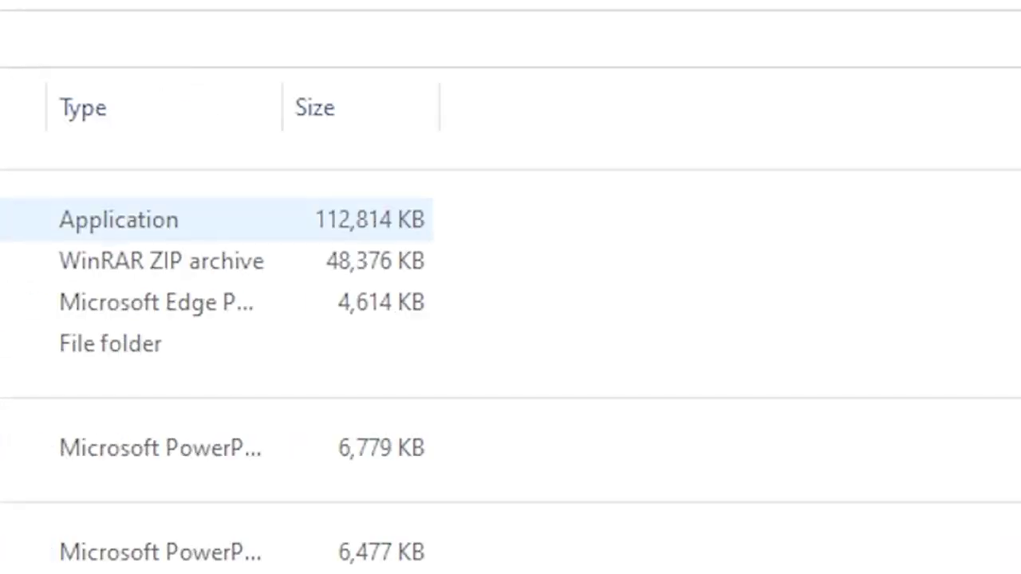
# Run the Dubbing AI 1.6.6 installer with 'Create a desktop shortcut' unchecked and install it.
pyautogui.doubleClick(308, 196)
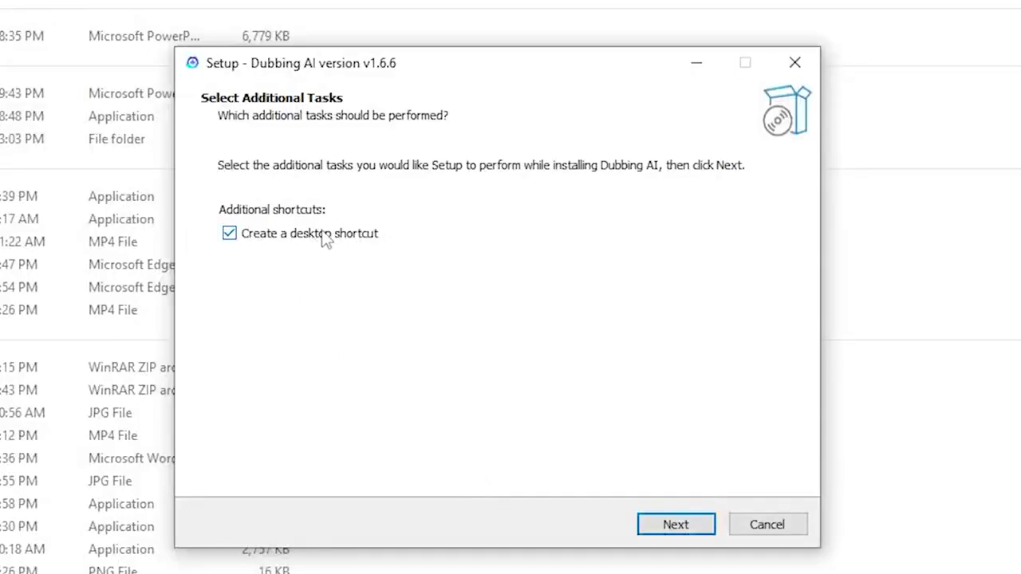
pyautogui.click(296, 233)
pyautogui.click(643, 529)
pyautogui.click(646, 526)
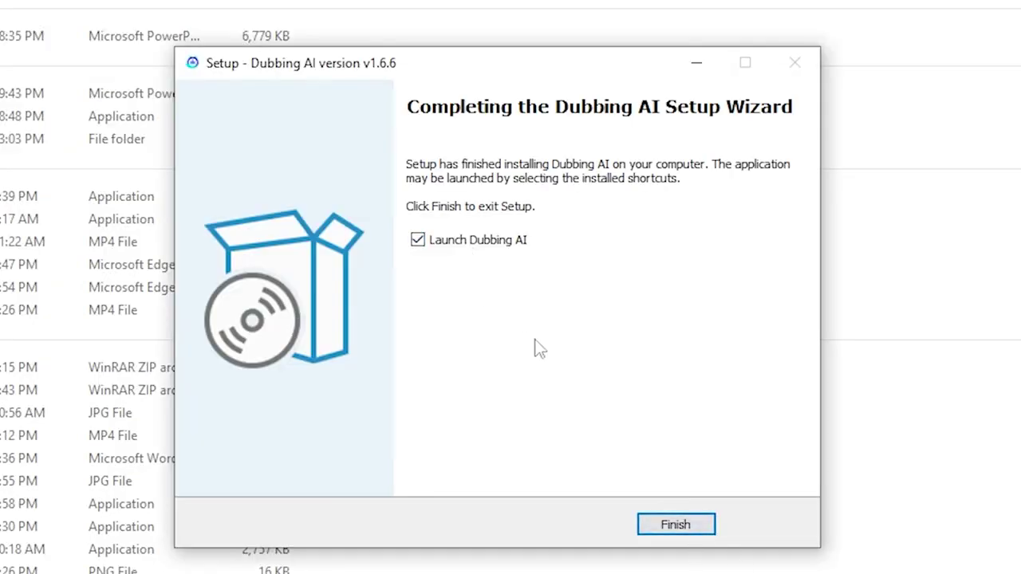
# Finish setup and launch Dubbing AI by searching 'dubb' in Windows Search.
pyautogui.click(705, 528)
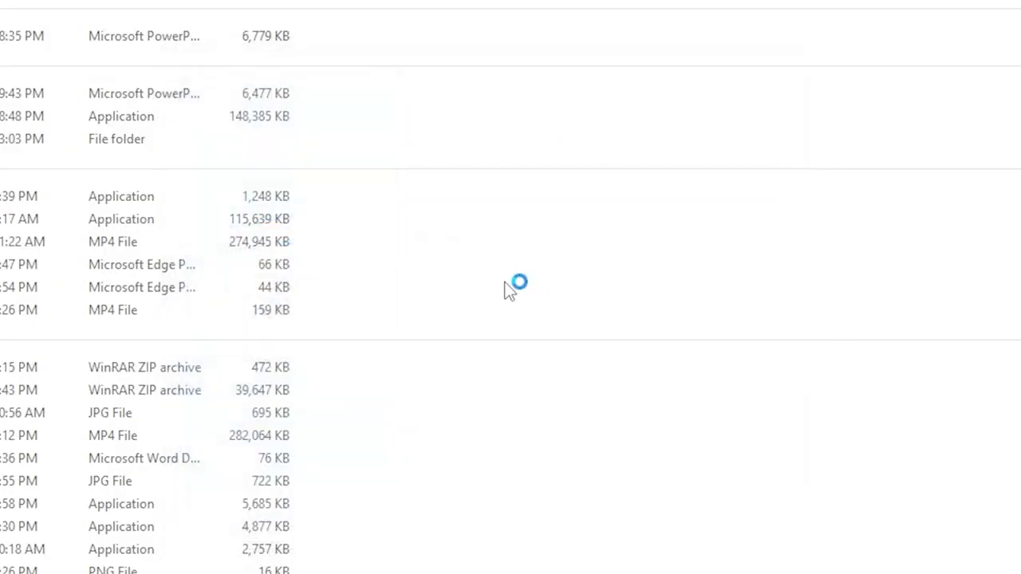
pyautogui.press('super')
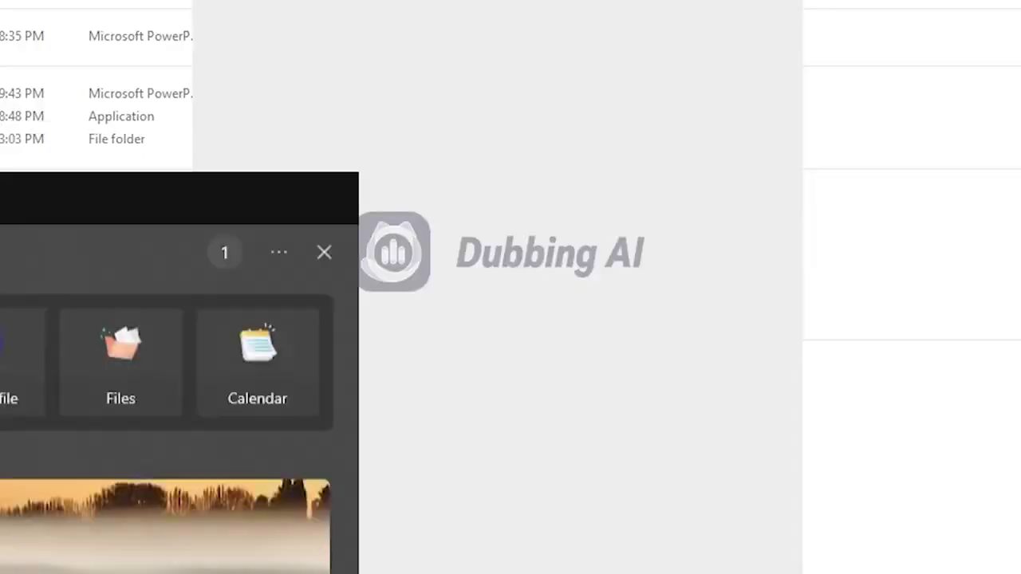
pyautogui.write('dubbing AI')
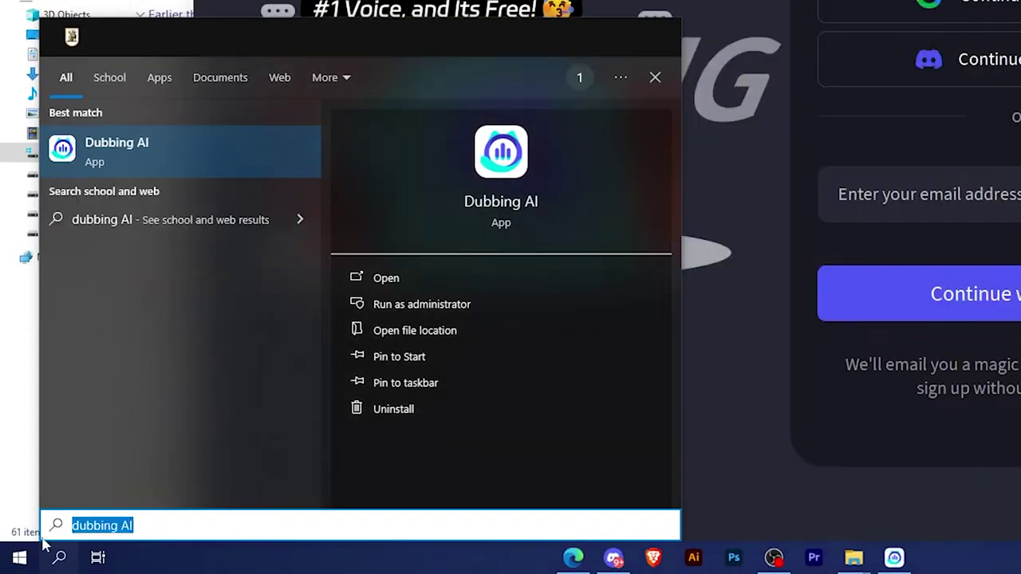
pyautogui.press('BackSpace')
pyautogui.press('Escape')
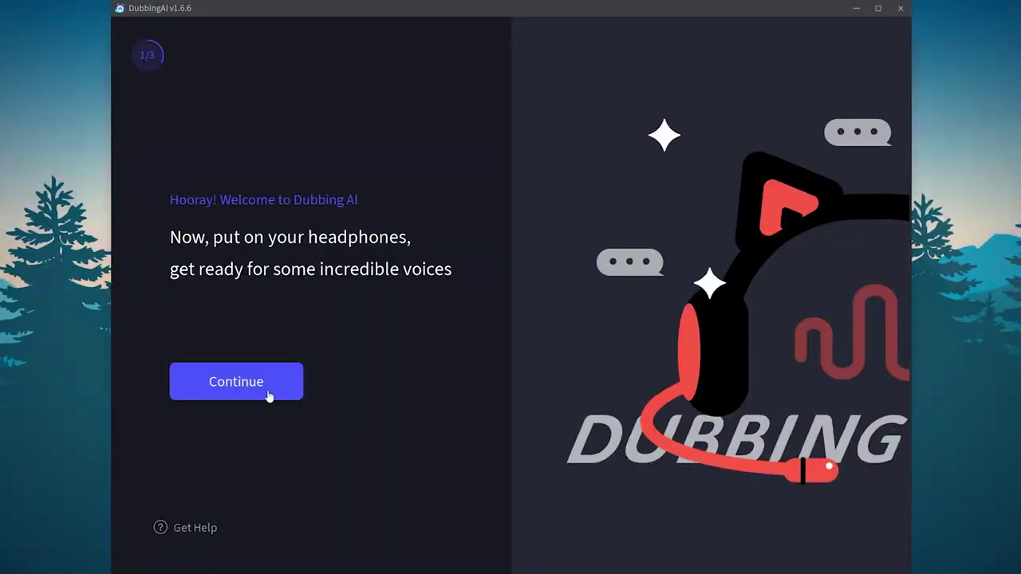
# Choose PD200X Podcast Microphone as input and USB PnP Audio Device as speakers.
pyautogui.click(269, 396)
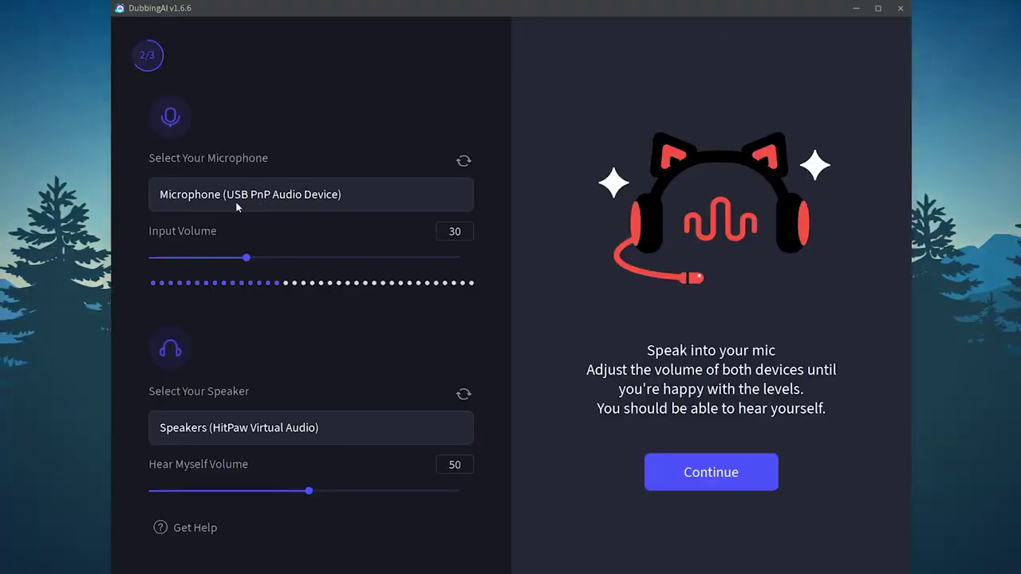
pyautogui.click(286, 199)
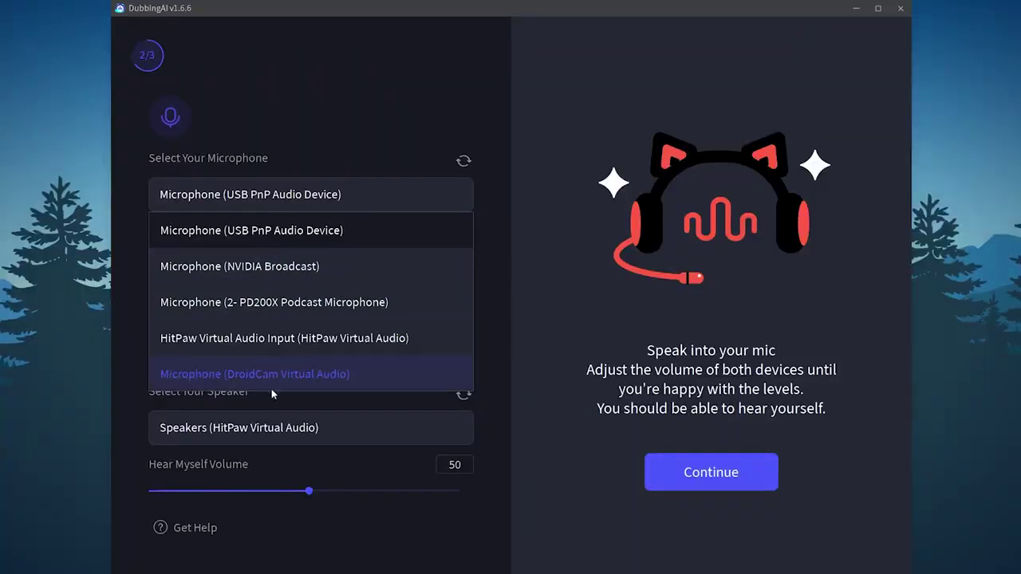
pyautogui.click(301, 306)
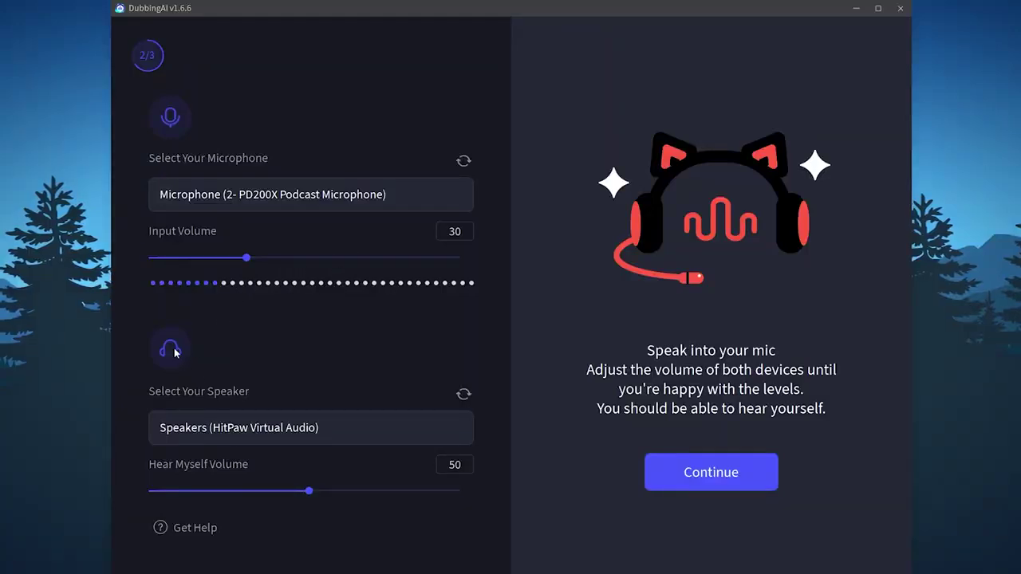
pyautogui.click(291, 431)
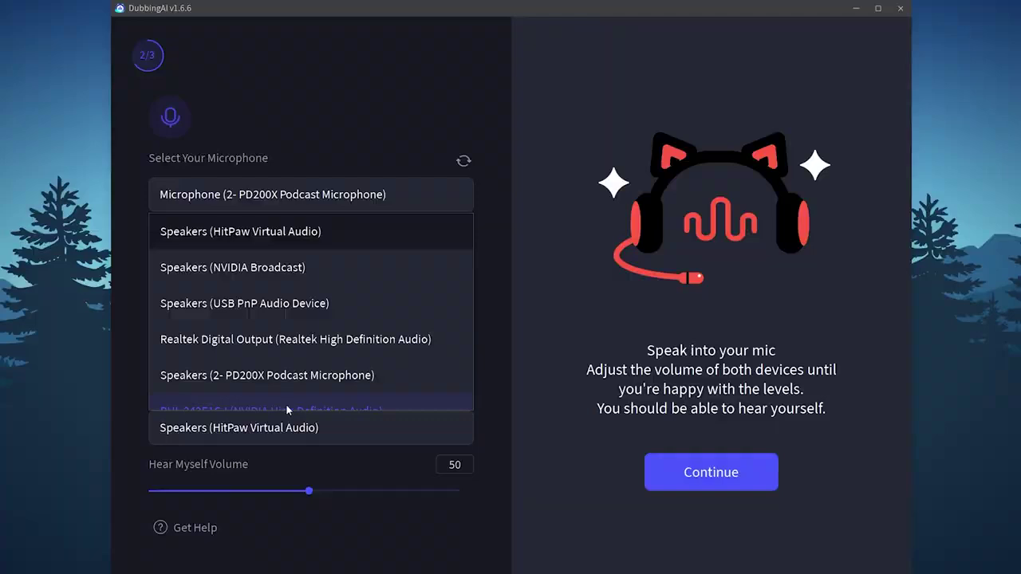
pyautogui.click(281, 307)
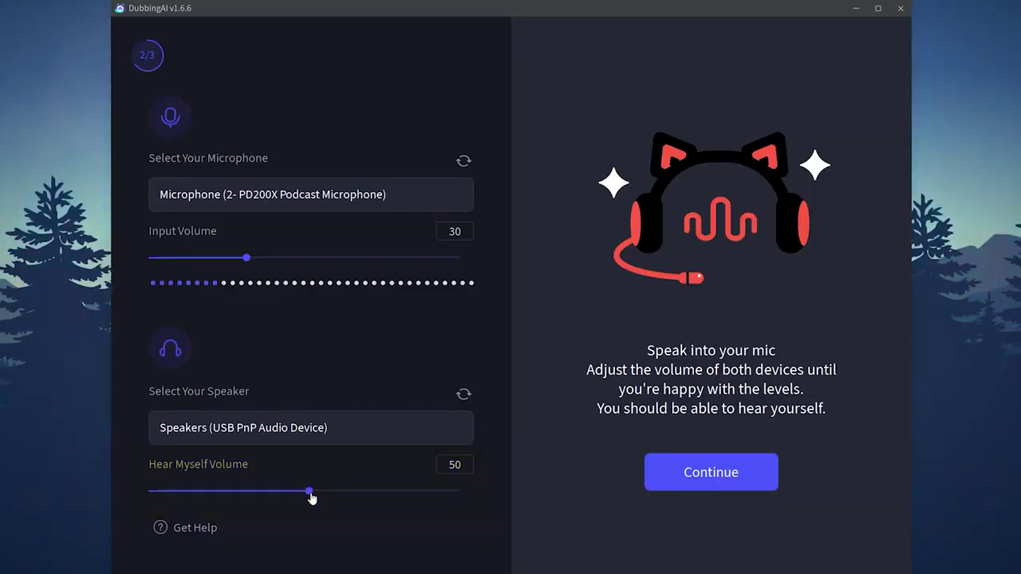
# Set the hear-myself volume to 79 on the voice test step.
pyautogui.moveTo(310, 494); pyautogui.dragTo(465, 494)
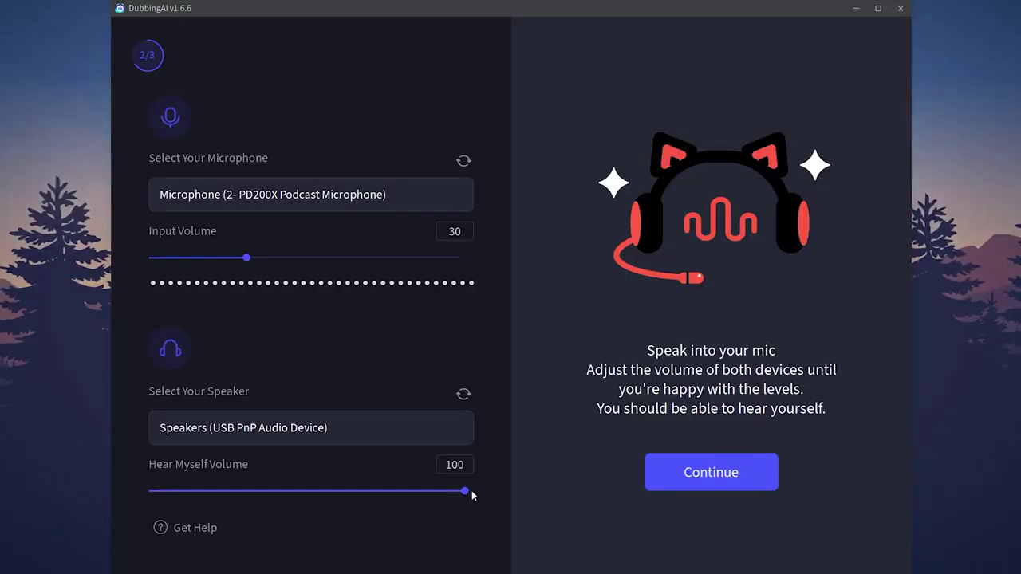
pyautogui.moveTo(472, 494); pyautogui.dragTo(141, 506)
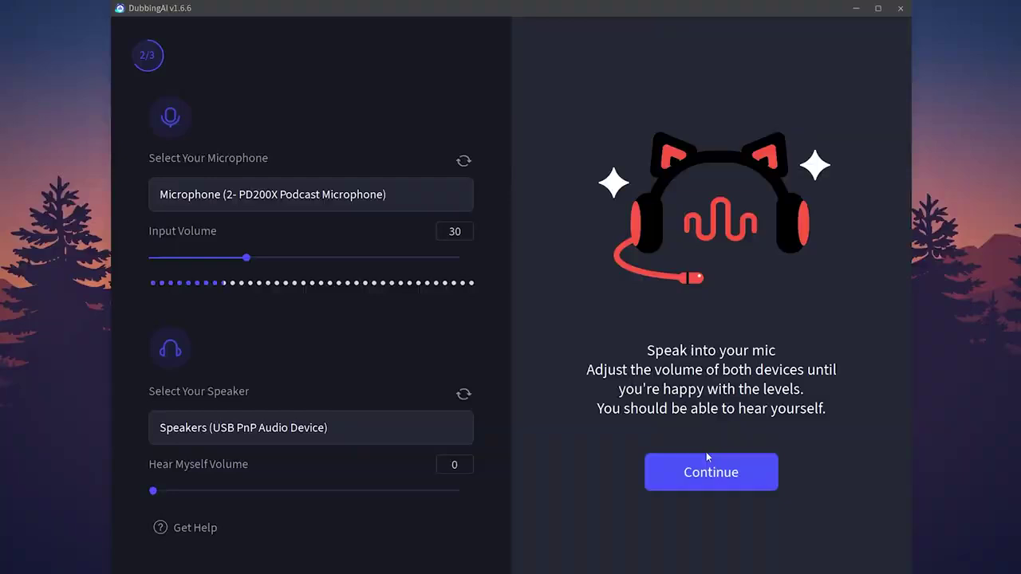
pyautogui.click(758, 474)
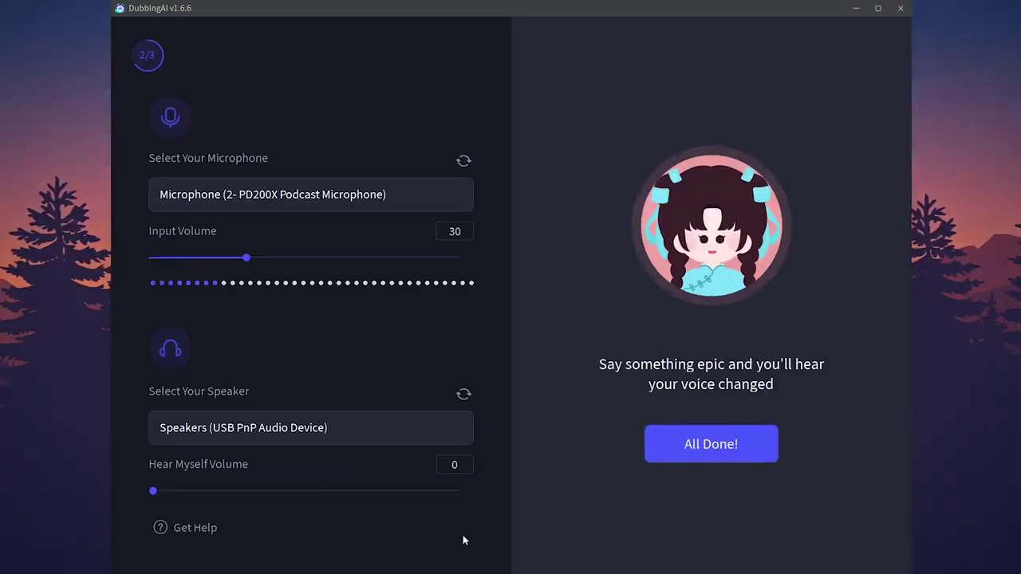
pyautogui.click(267, 493)
pyautogui.moveTo(270, 495); pyautogui.dragTo(399, 492)
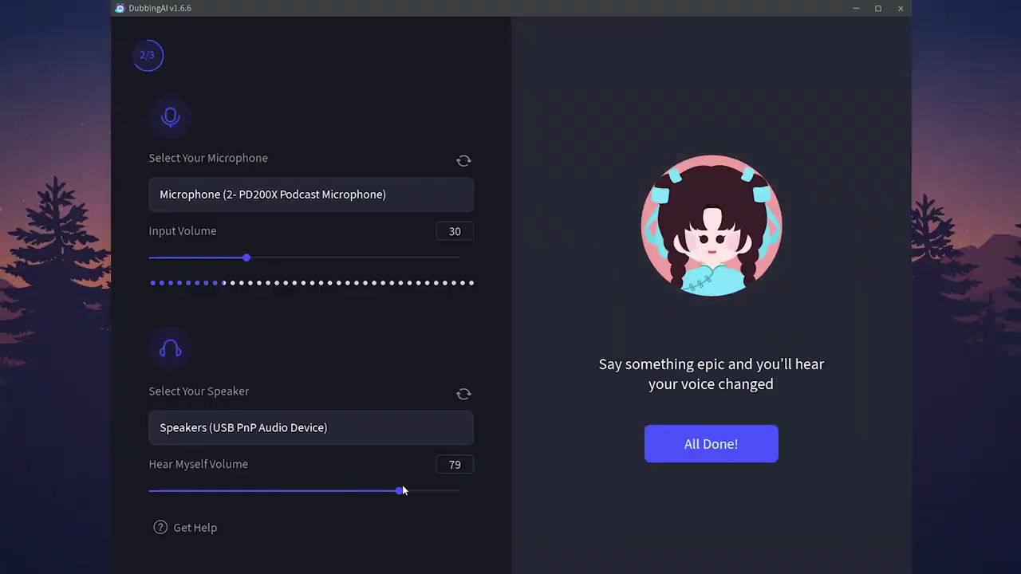
# Finish the voice test and view the OBS, Zoom, General and Discord setup instructions.
pyautogui.click(762, 452)
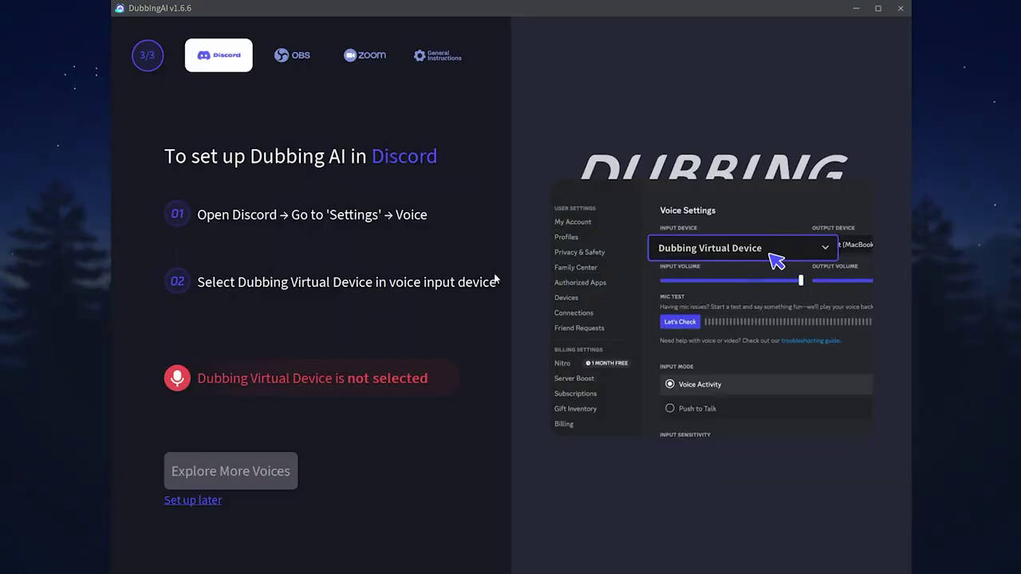
pyautogui.click(306, 56)
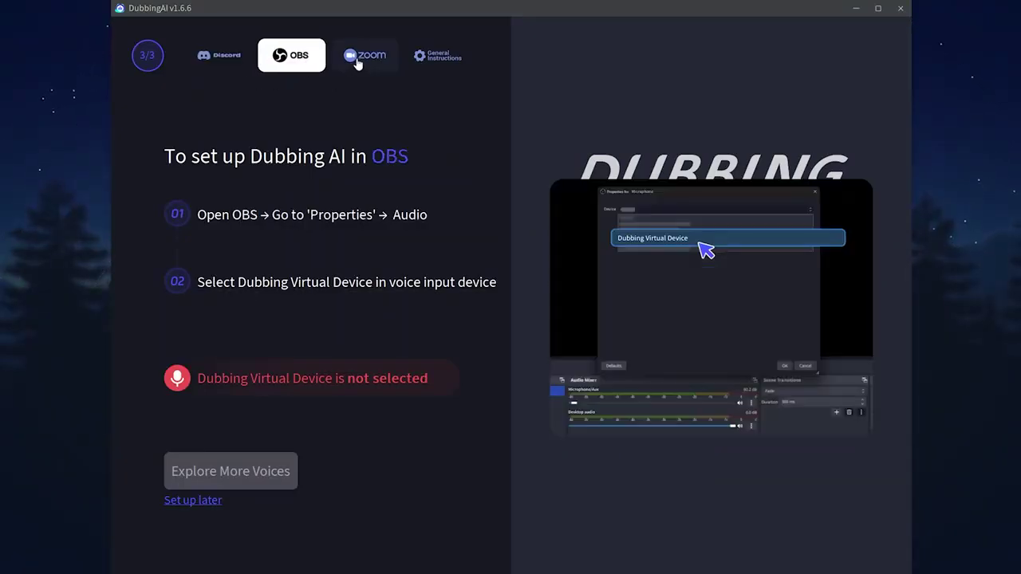
pyautogui.click(359, 62)
pyautogui.click(429, 59)
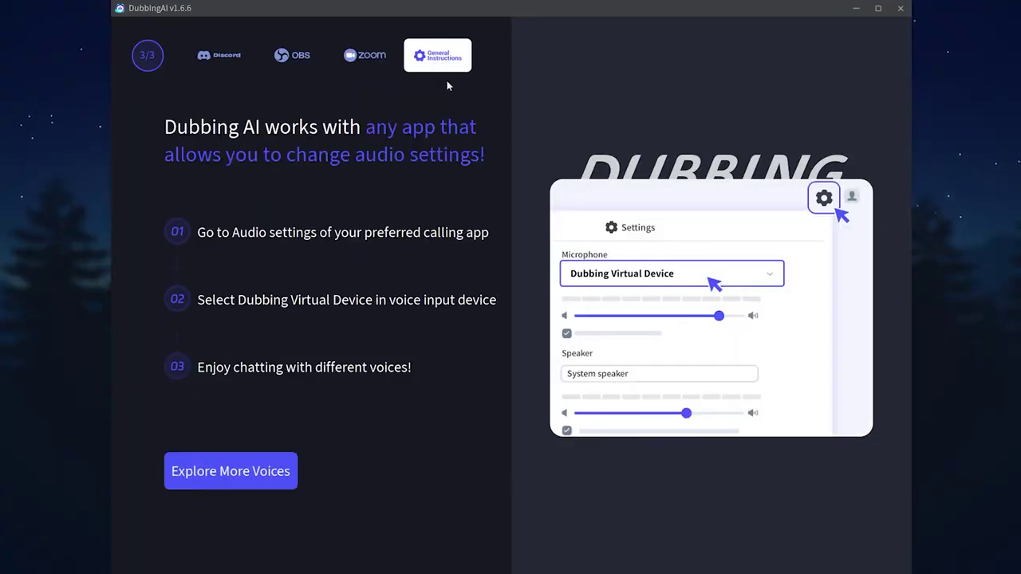
pyautogui.click(229, 60)
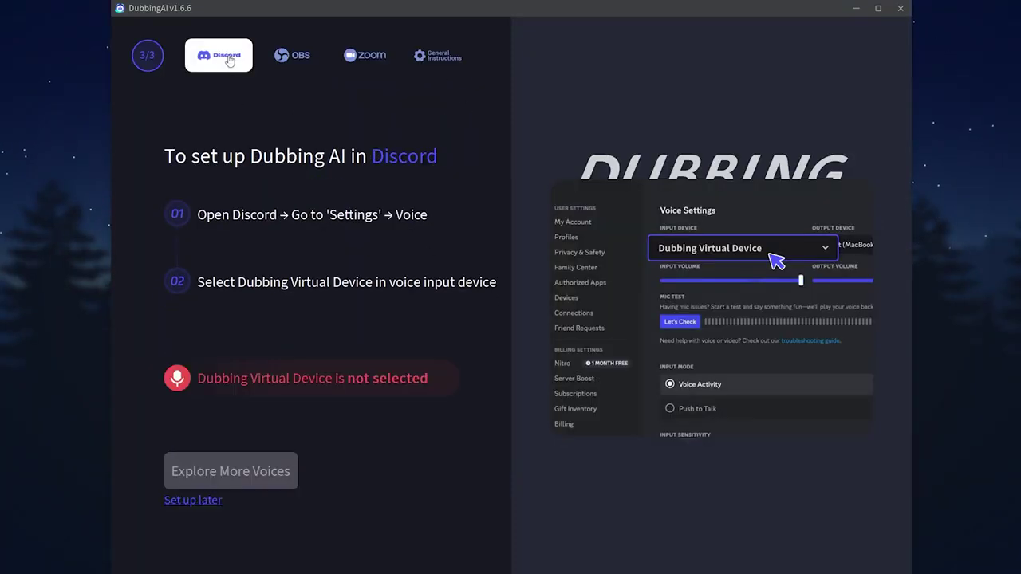
# Skip device setup, close the tutorial and promo popups, and turn off hear-myself.
pyautogui.click(193, 500)
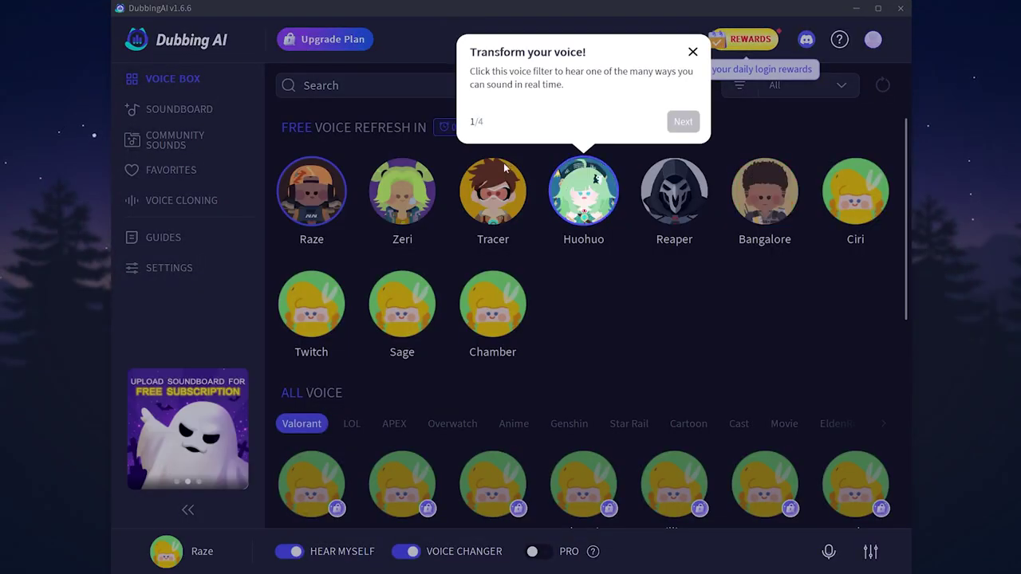
pyautogui.click(504, 166)
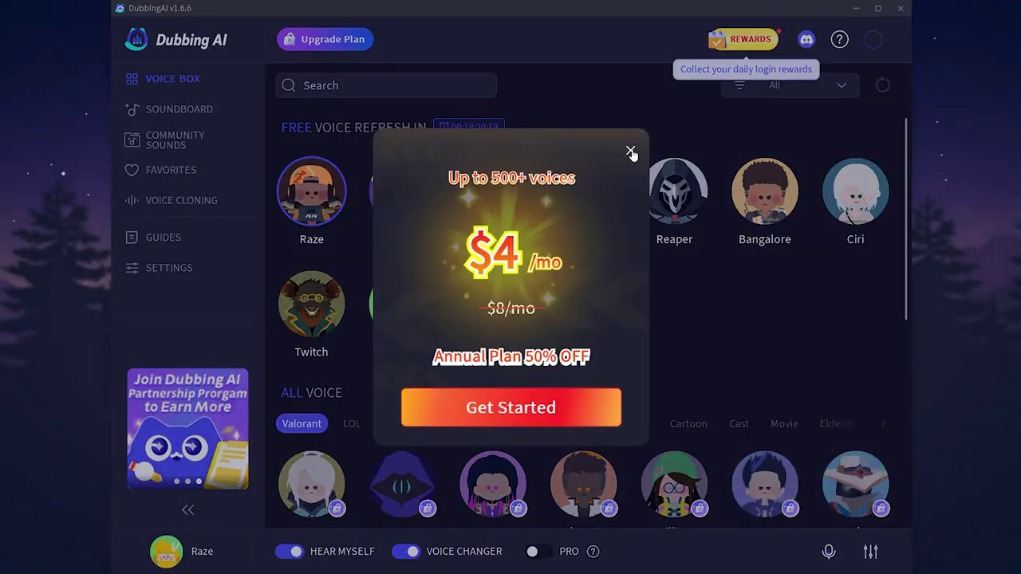
pyautogui.click(632, 151)
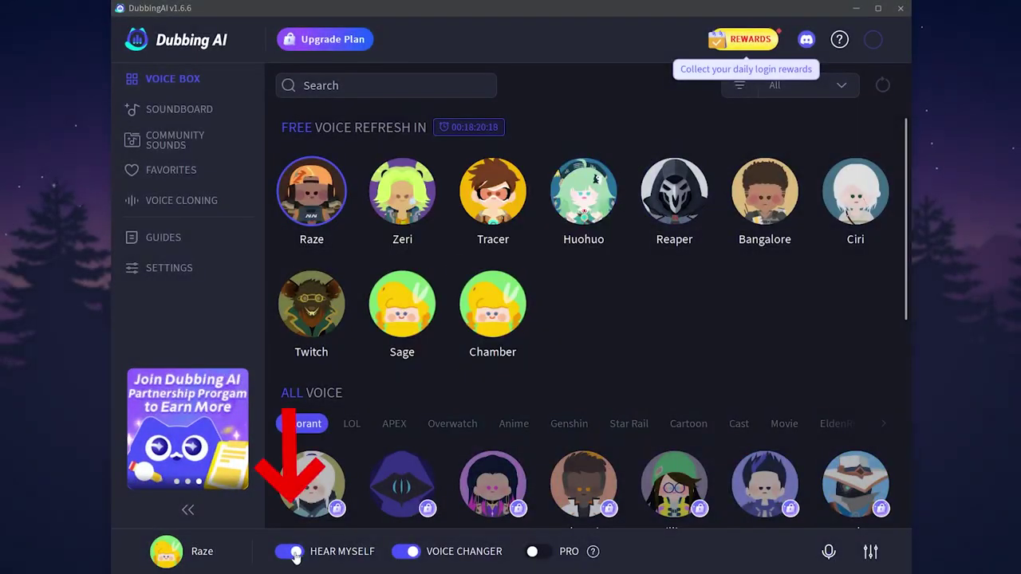
pyautogui.click(294, 552)
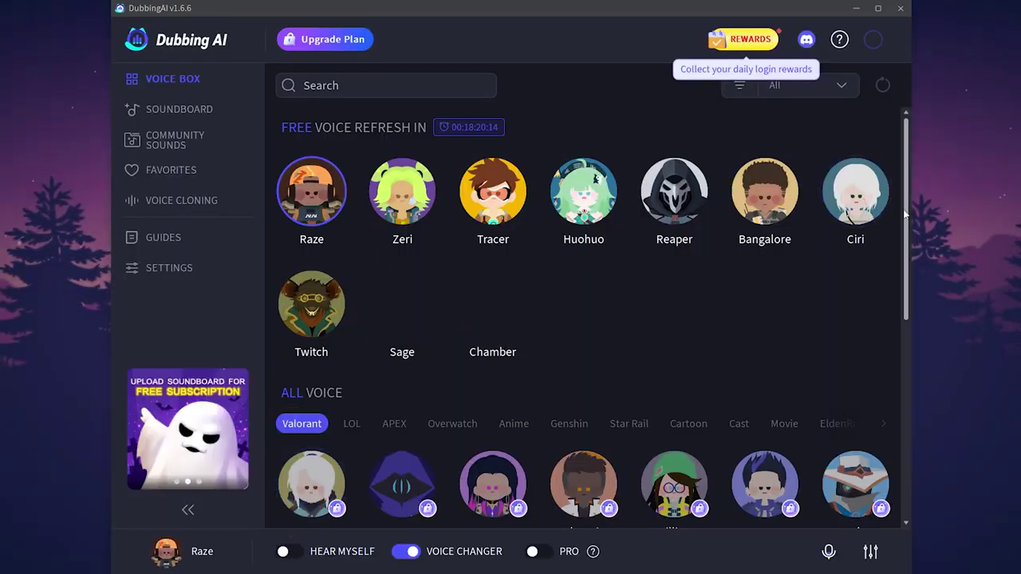
pyautogui.scroll(-1, 906, 237)
pyautogui.scroll(-3, 907, 238)
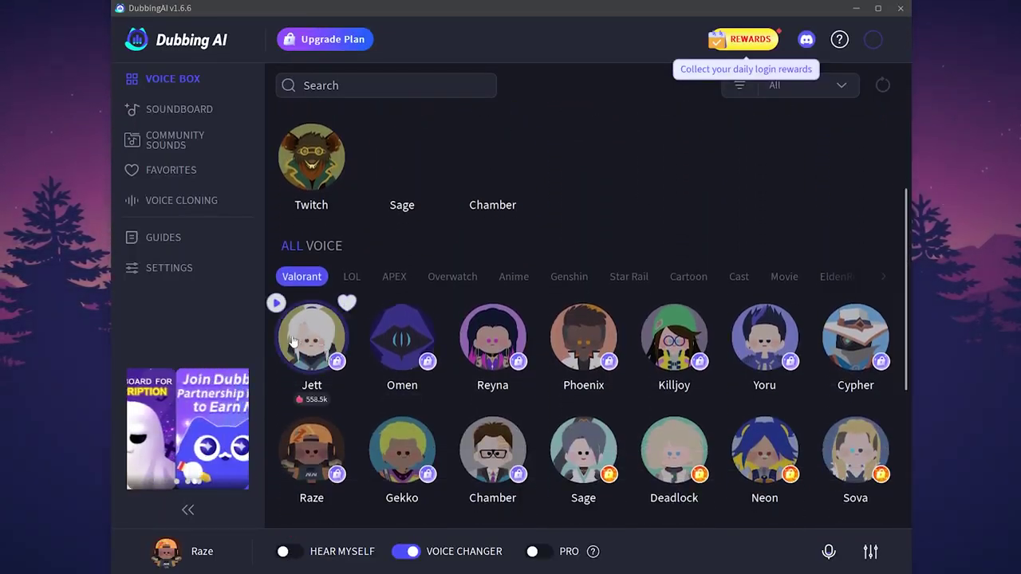
# Browse the LOL, APEX, Overwatch and Anime voice categories, ending on Genshin.
pyautogui.click(352, 276)
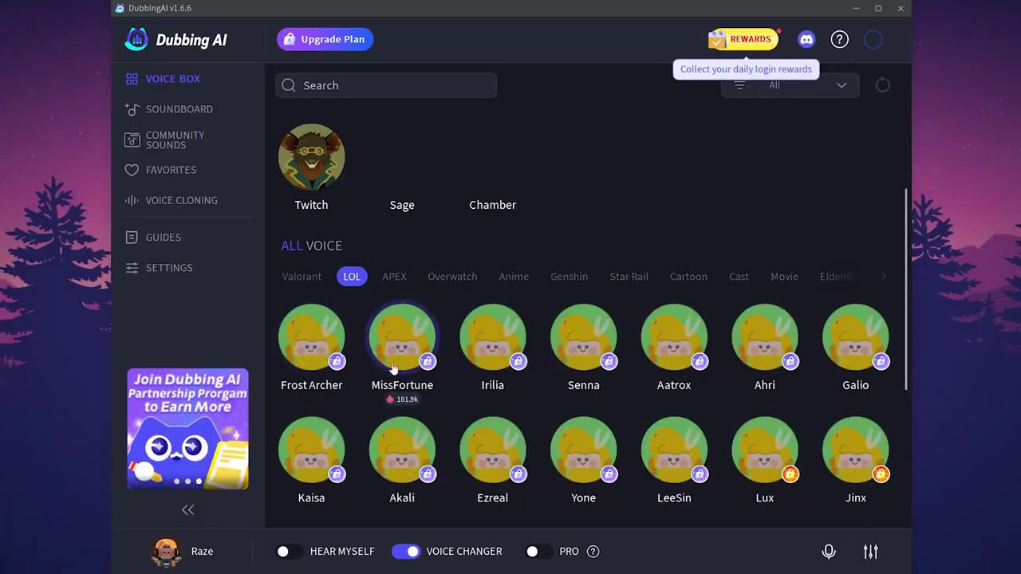
pyautogui.click(394, 276)
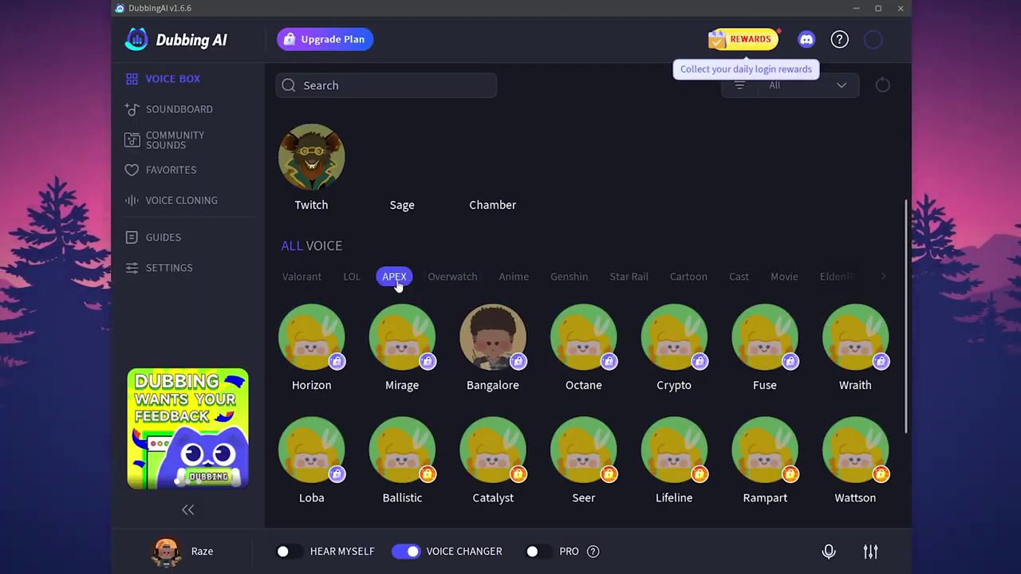
pyautogui.click(449, 279)
pyautogui.click(516, 279)
pyautogui.click(568, 277)
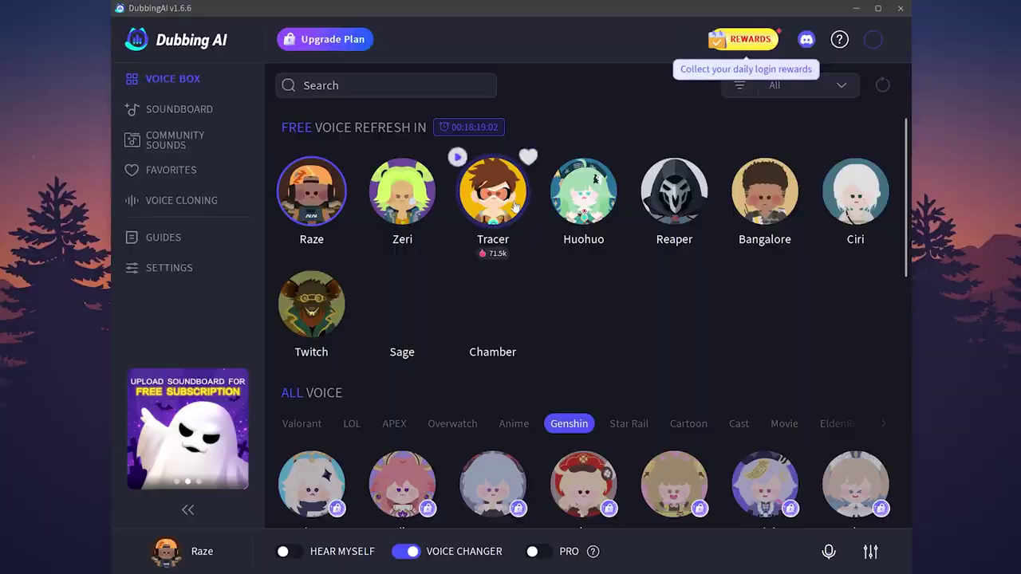
pyautogui.click(500, 206)
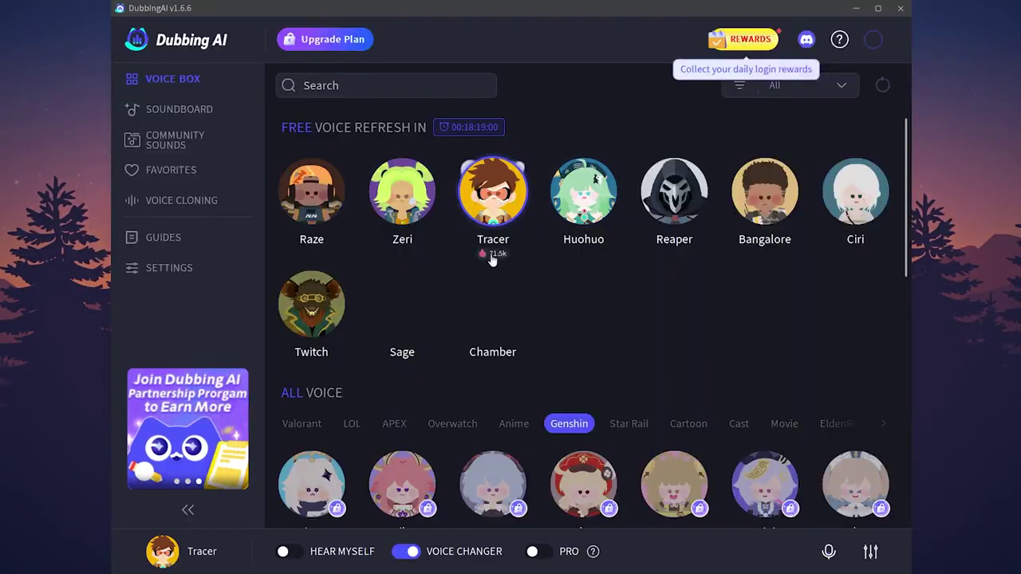
pyautogui.click(310, 559)
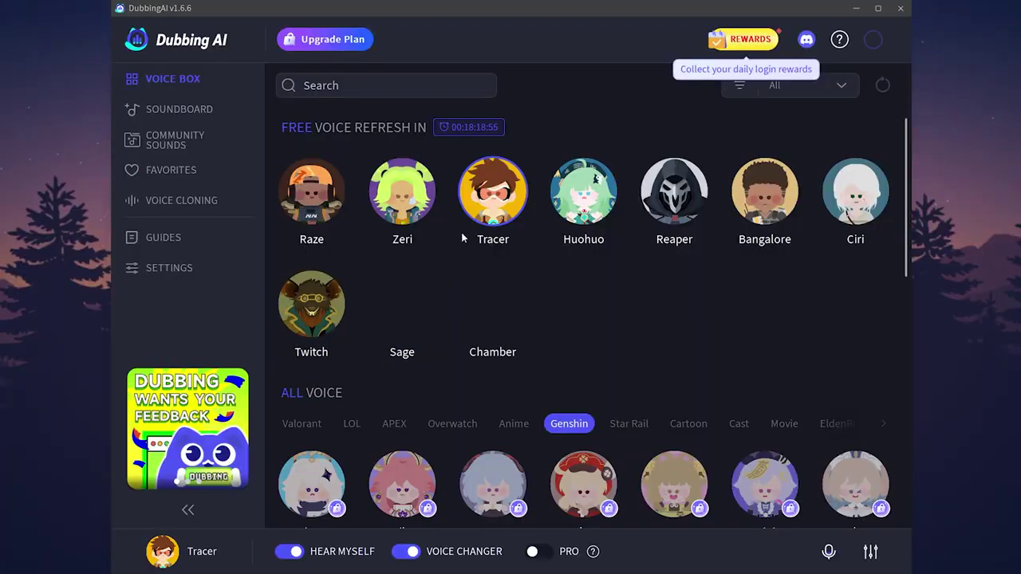
pyautogui.click(291, 551)
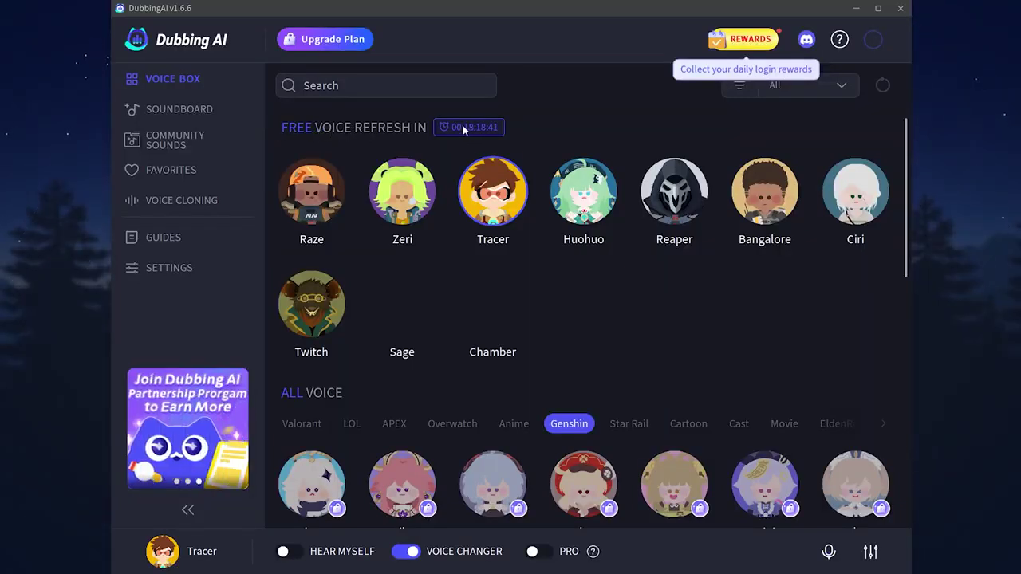
pyautogui.click(311, 191)
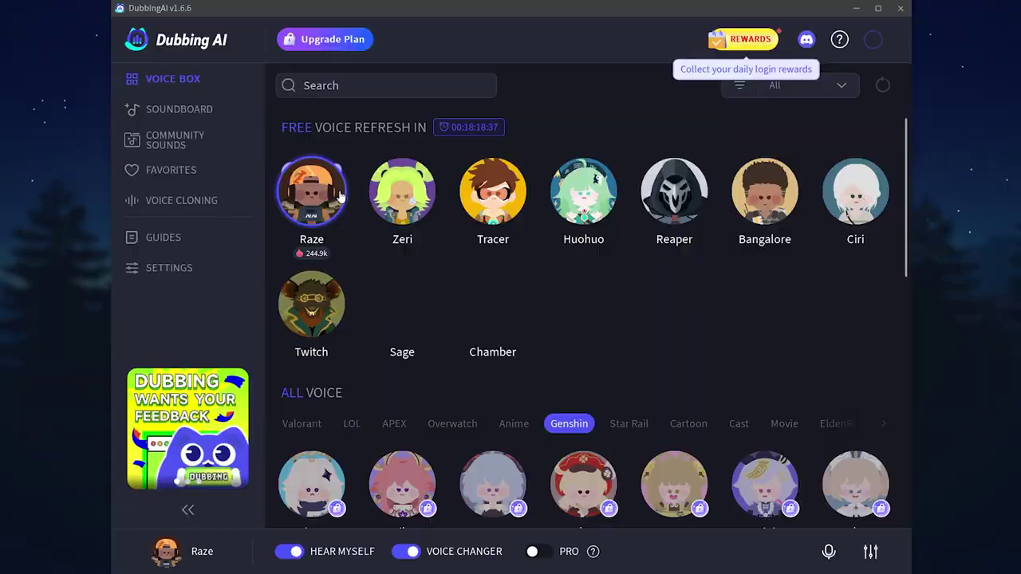
pyautogui.click(292, 551)
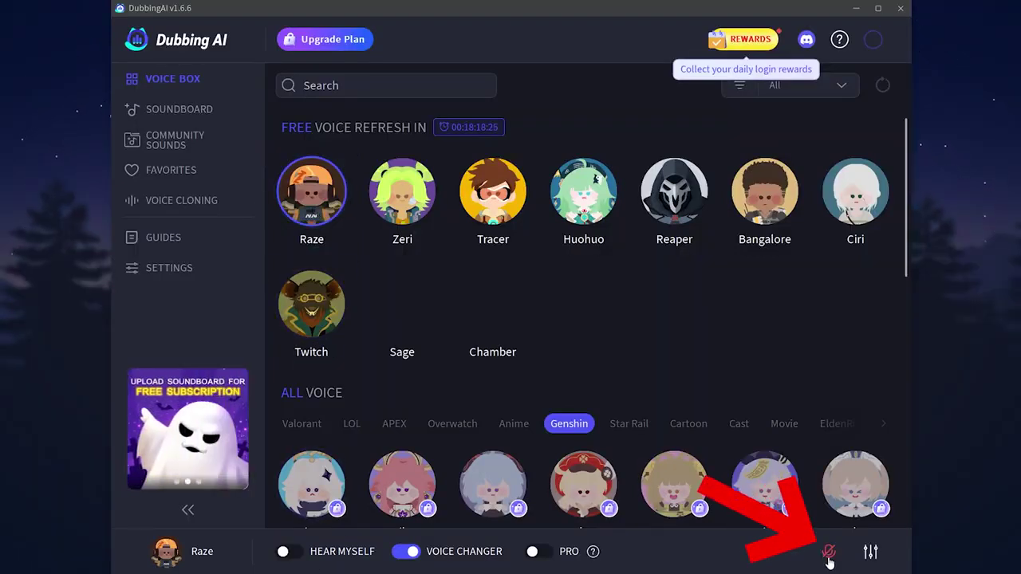
pyautogui.click(828, 555)
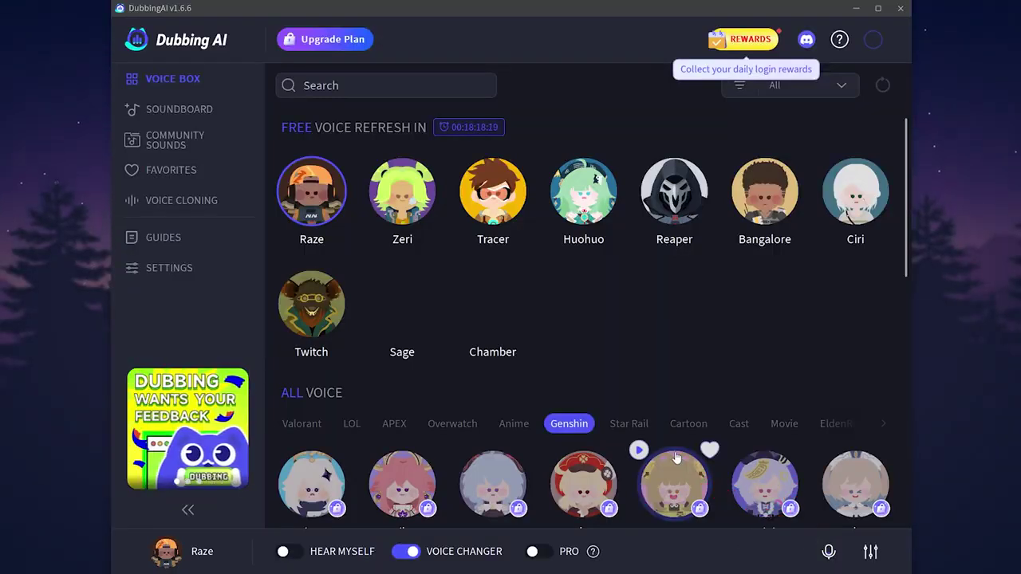
pyautogui.click(830, 553)
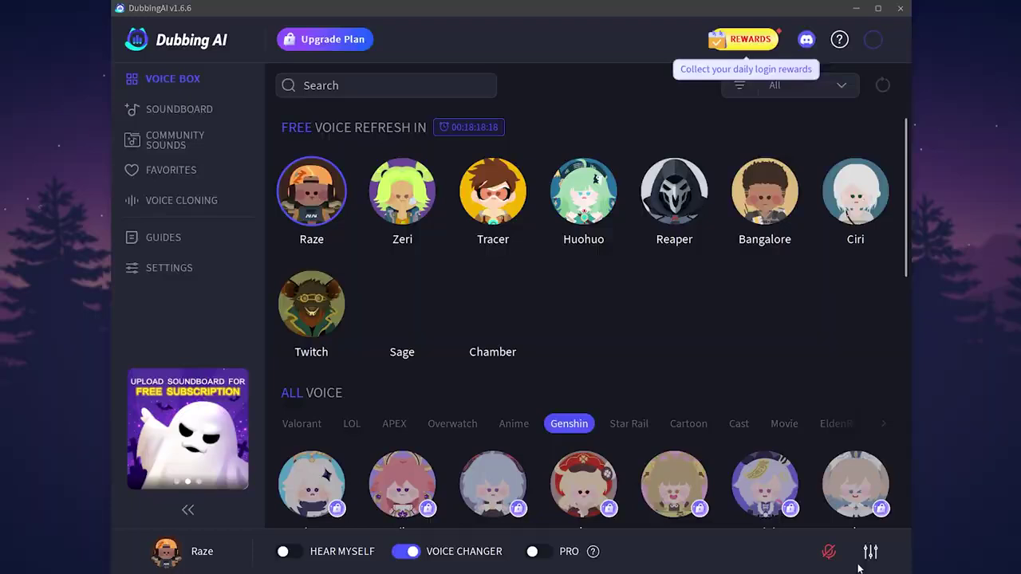
pyautogui.click(869, 556)
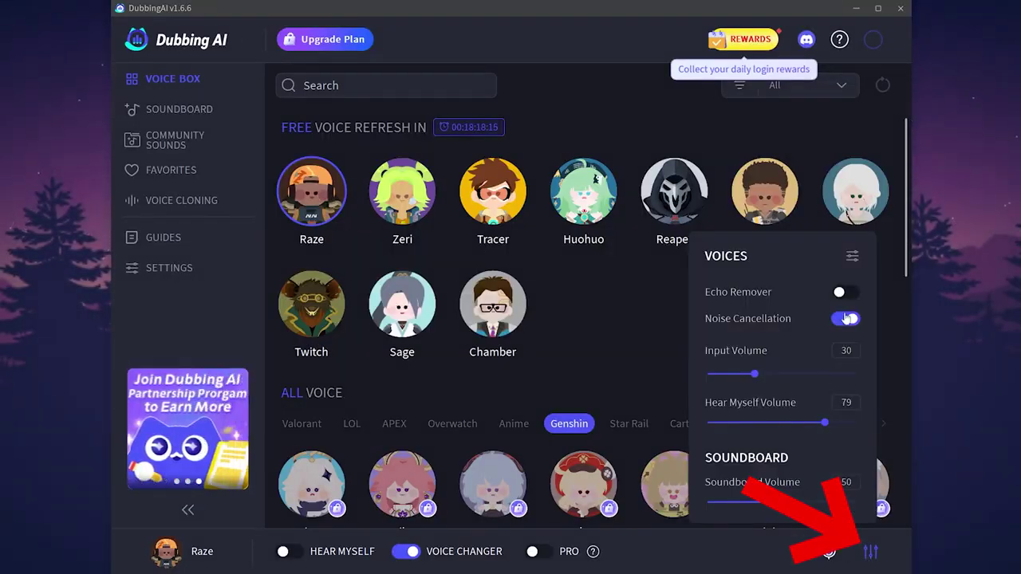
pyautogui.click(844, 294)
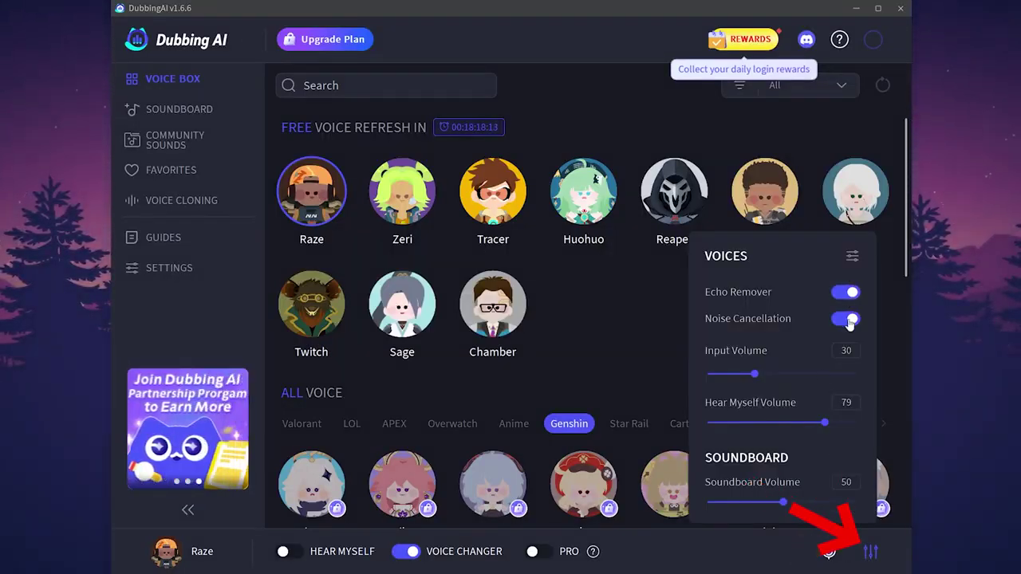
pyautogui.click(849, 320)
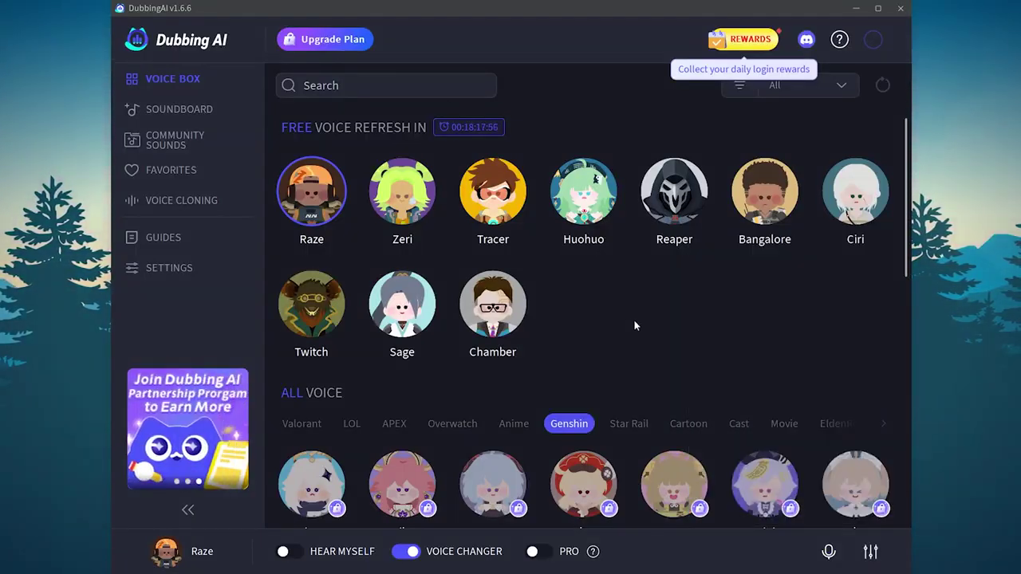
# Open the Soundboard, search 'dog', then clear the search and scroll through all sounds.
pyautogui.click(212, 111)
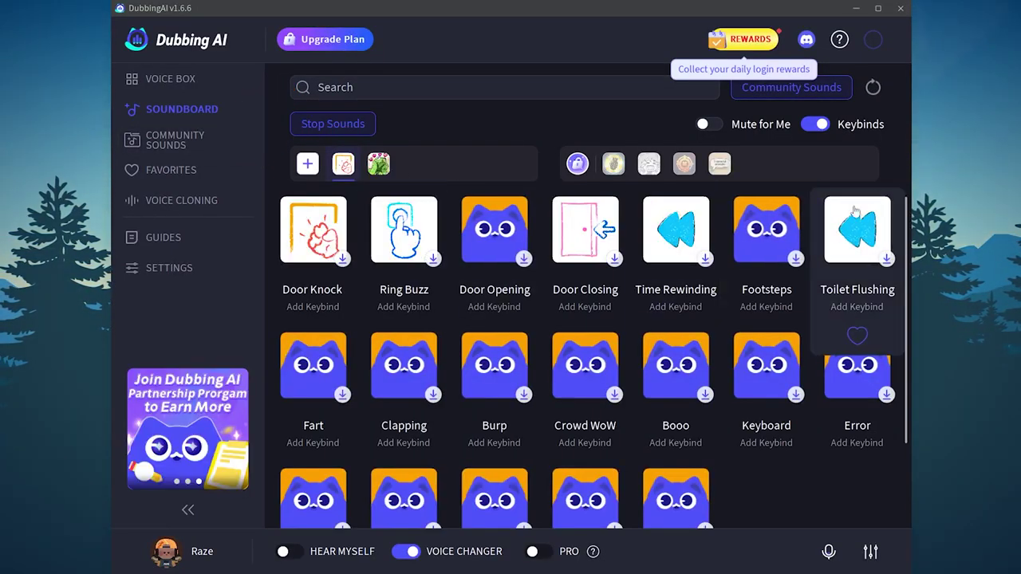
pyautogui.moveTo(904, 211); pyautogui.dragTo(904, 250)
pyautogui.scroll(1, 904, 250)
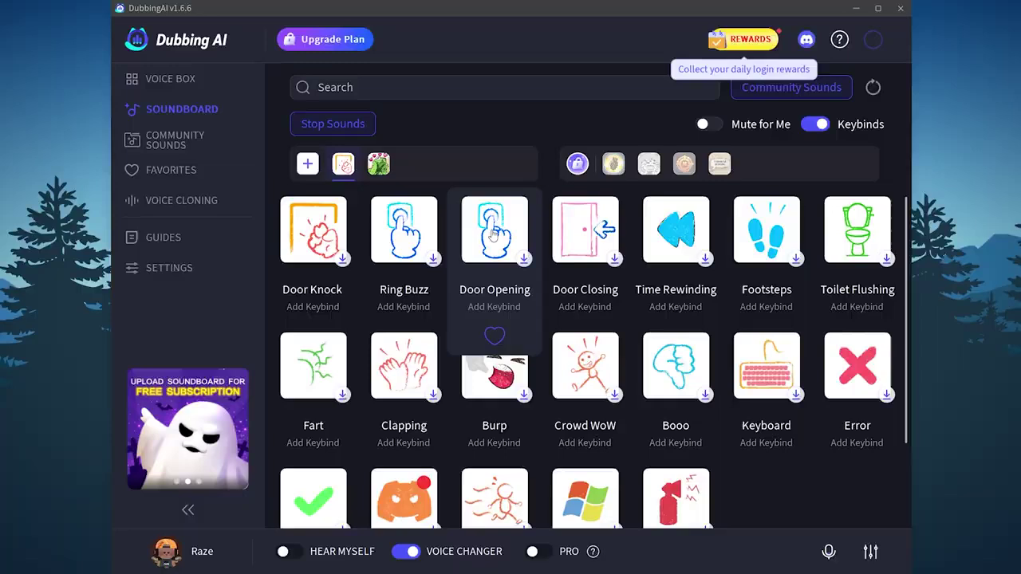
pyautogui.click(354, 94)
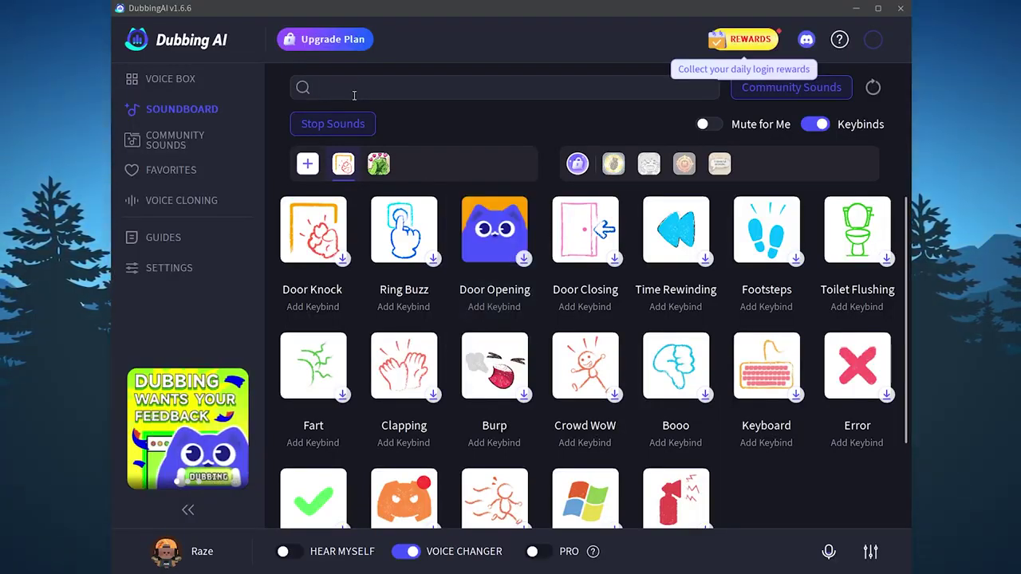
pyautogui.write('dog')
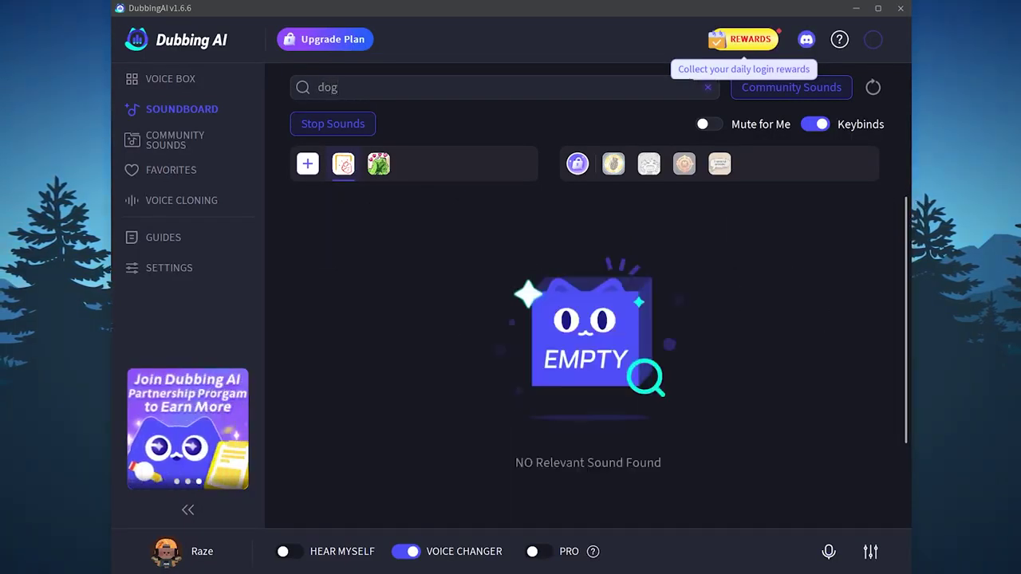
pyautogui.press('BackSpace')
pyautogui.press('BackSpace')
pyautogui.press('BackSpace')
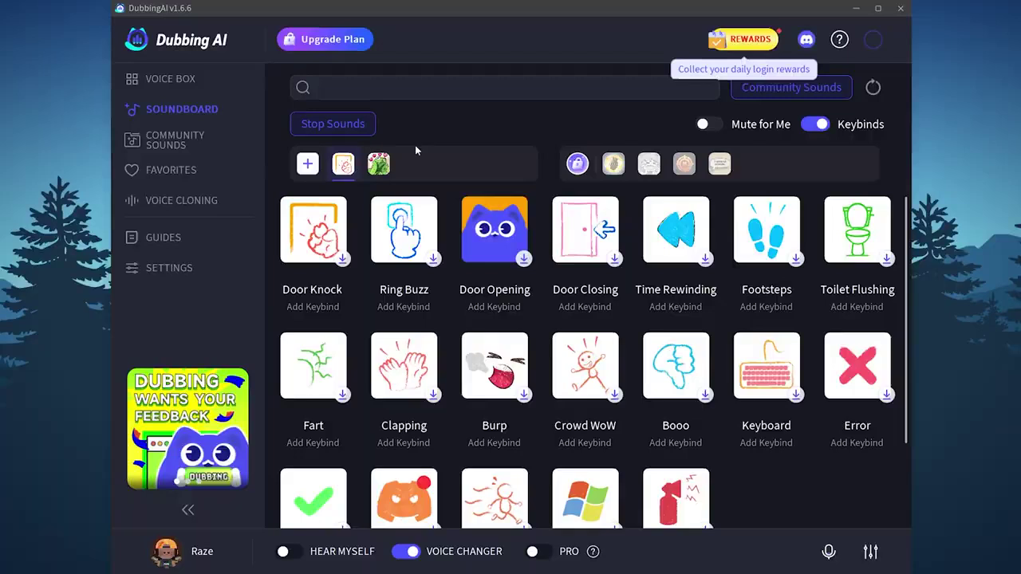
pyautogui.scroll(-2, 399, 239)
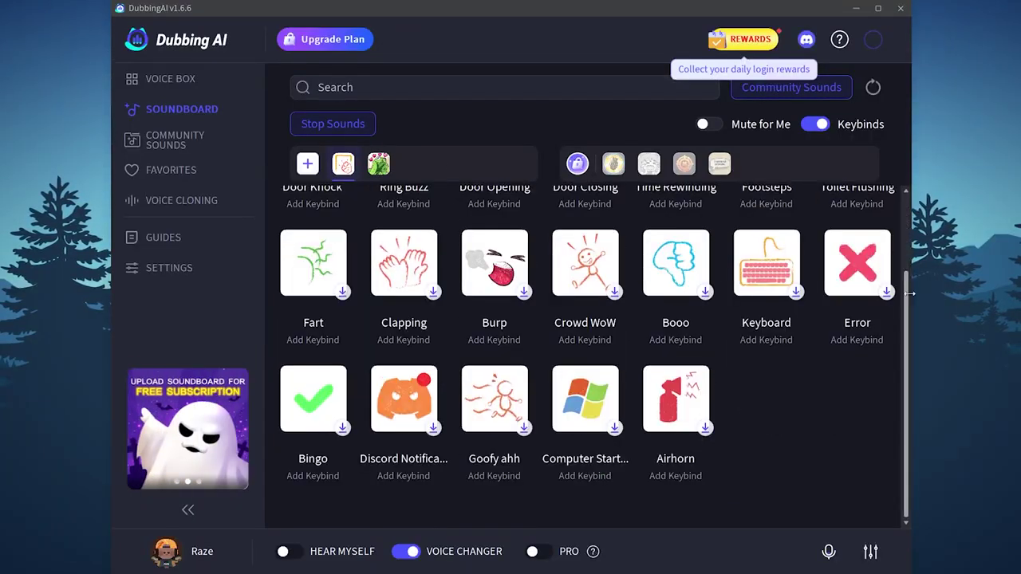
# Browse the Community Sounds list, then glance at the Favorites page.
pyautogui.click(191, 145)
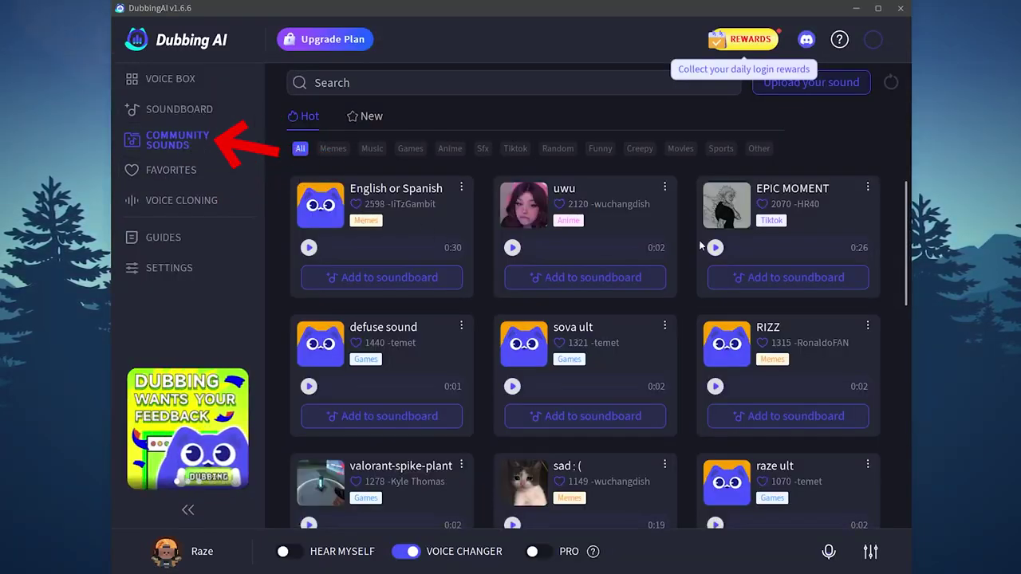
pyautogui.scroll(-10, 866, 335)
pyautogui.scroll(-5, 878, 367)
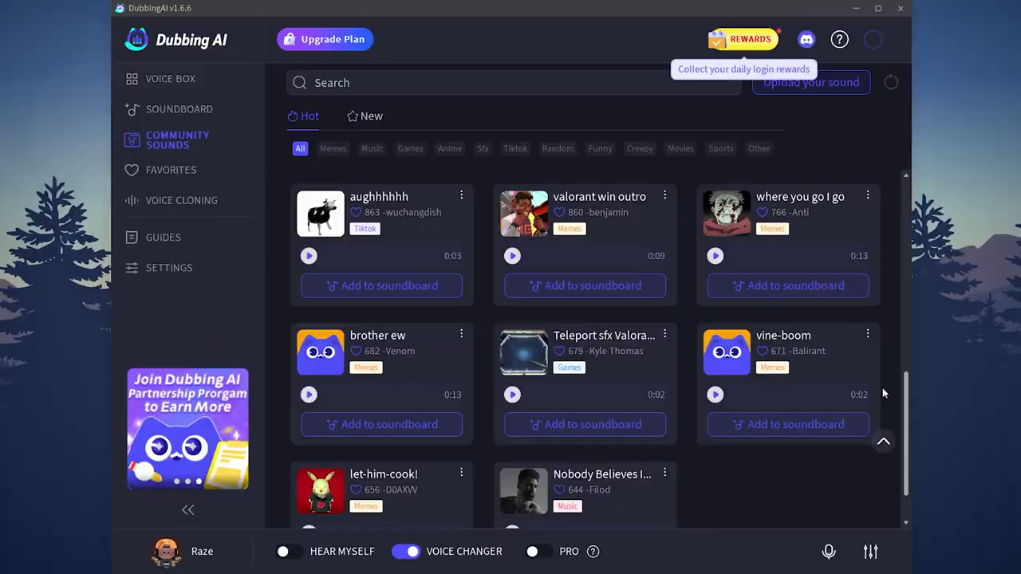
pyautogui.click(155, 169)
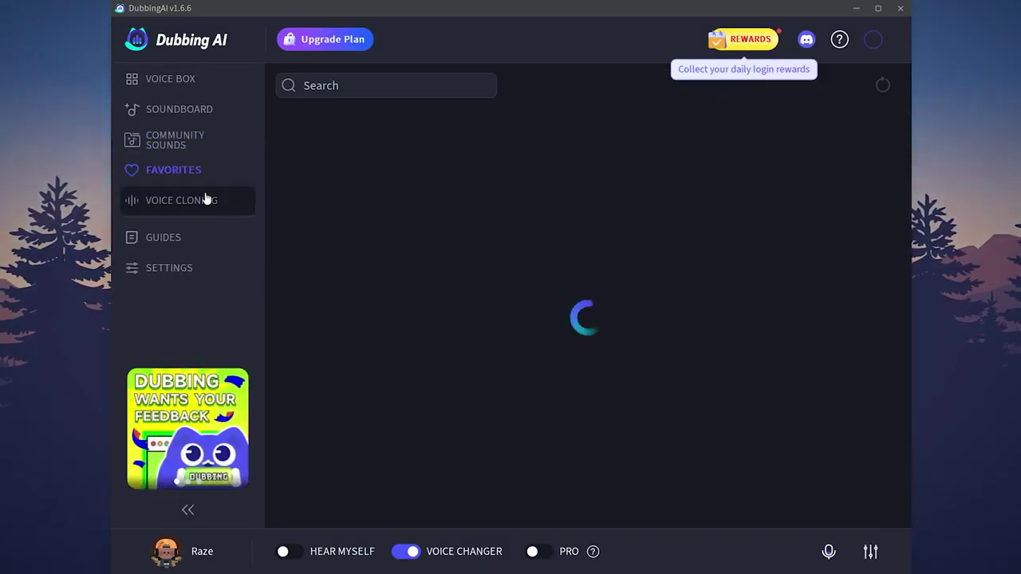
# Heart the Raze voice in the voice library and open Favorites.
pyautogui.click(180, 80)
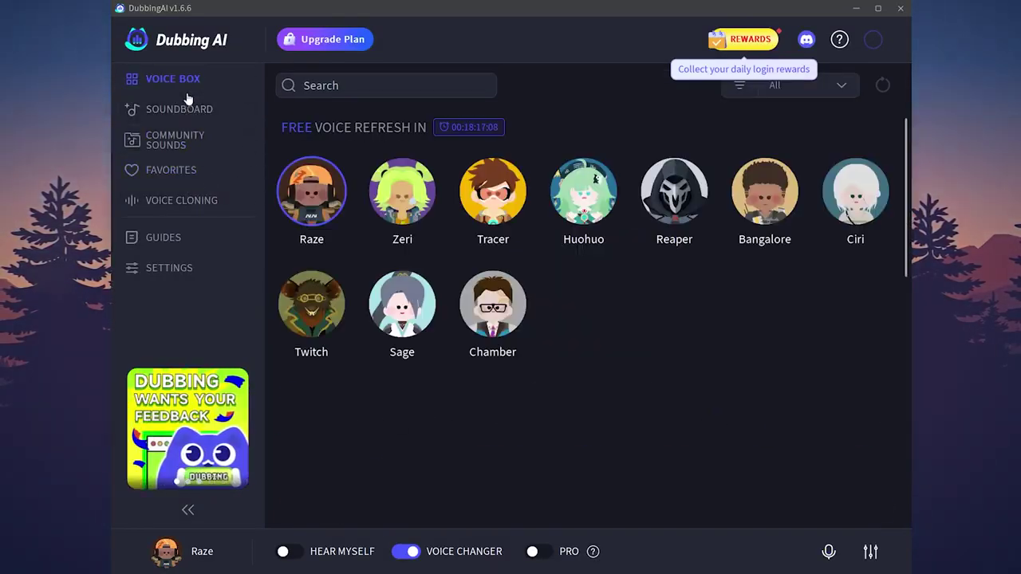
pyautogui.moveTo(403, 195)
pyautogui.moveTo(335, 195)
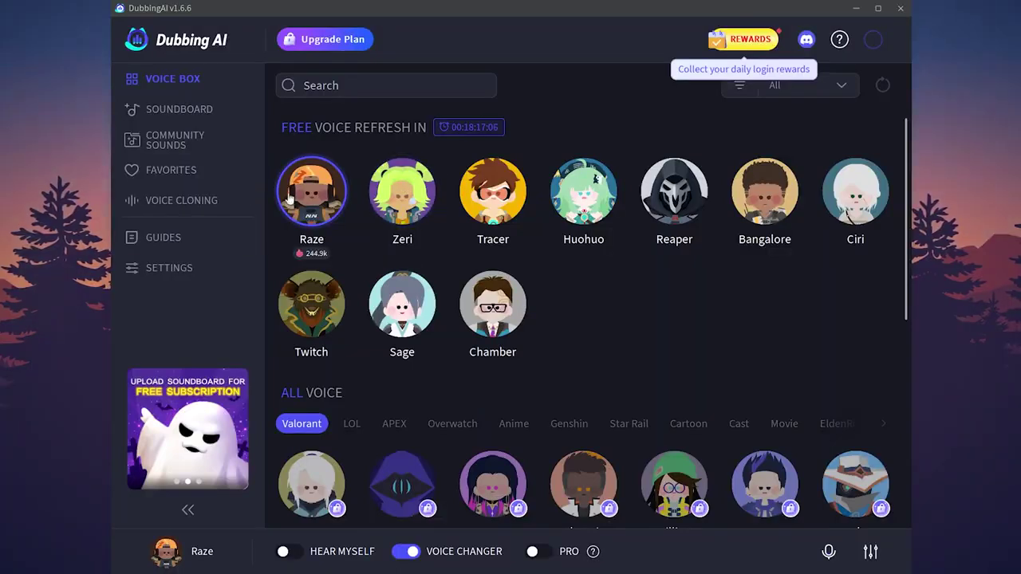
pyautogui.click(347, 158)
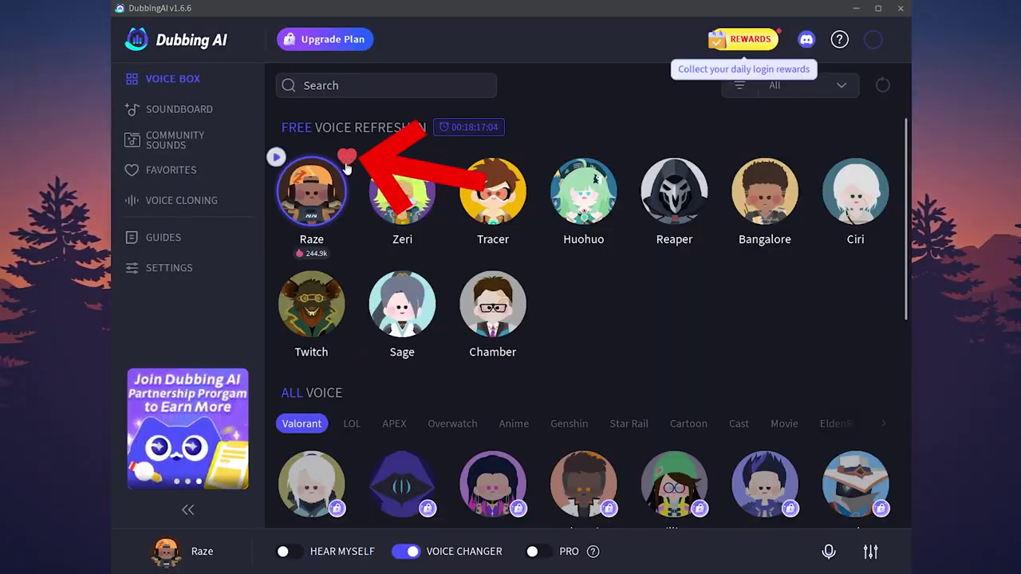
pyautogui.click(205, 170)
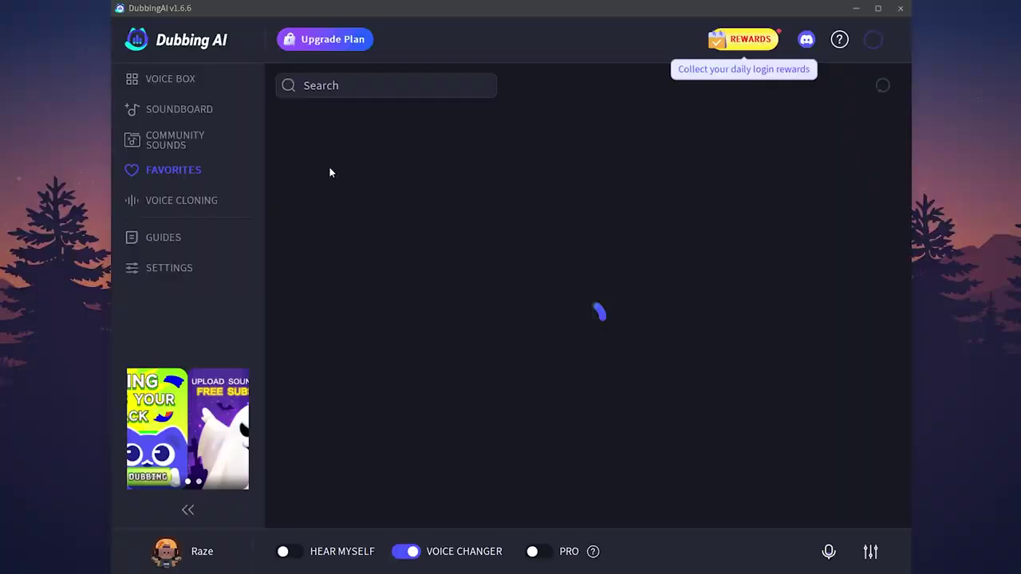
# Open the Voice Cloning page from the sidebar.
pyautogui.click(221, 207)
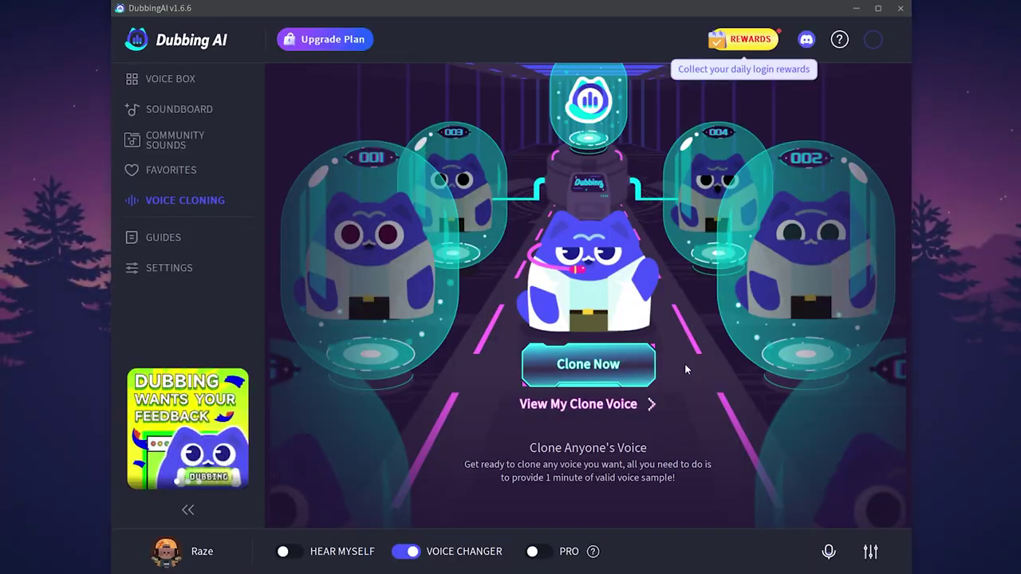
# Open Guides and step through the Discord guide's three steps.
pyautogui.click(169, 234)
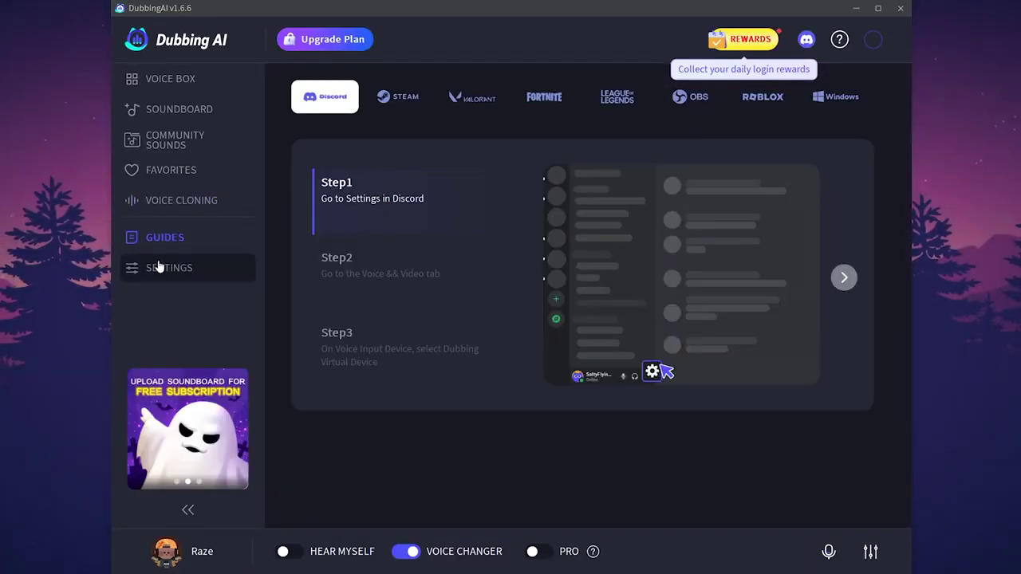
pyautogui.click(383, 271)
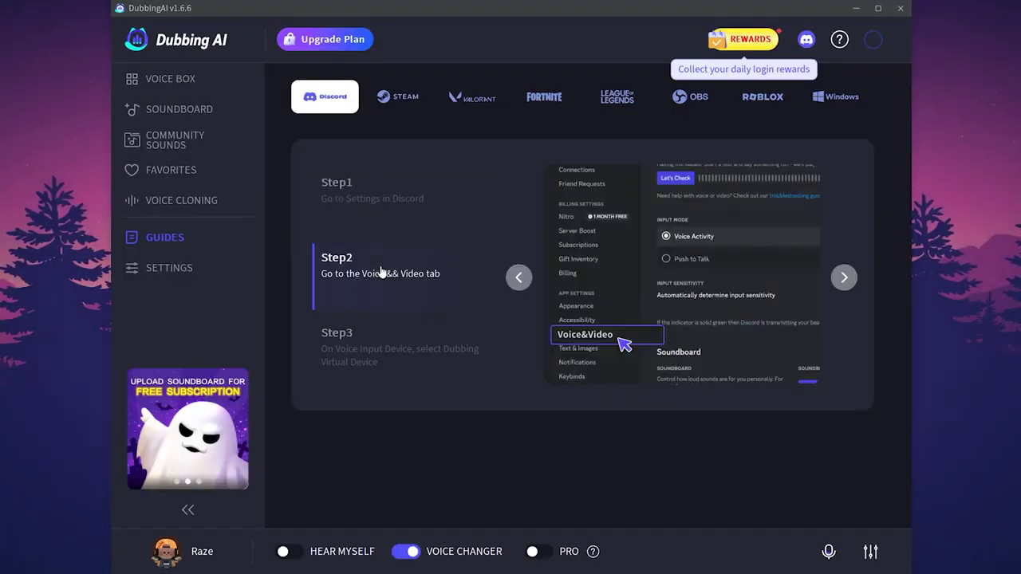
pyautogui.click(381, 337)
pyautogui.click(383, 231)
pyautogui.click(384, 267)
pyautogui.click(387, 308)
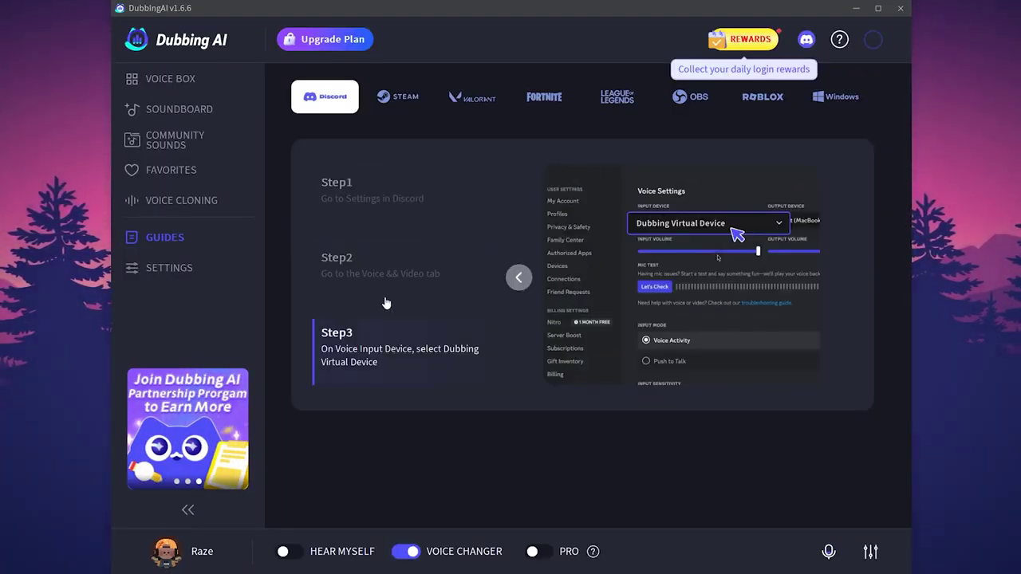
# View the Steam, Valorant, Fortnite, League of Legends, OBS, Roblox and Windows guides, then open Settings.
pyautogui.click(389, 110)
pyautogui.click(487, 101)
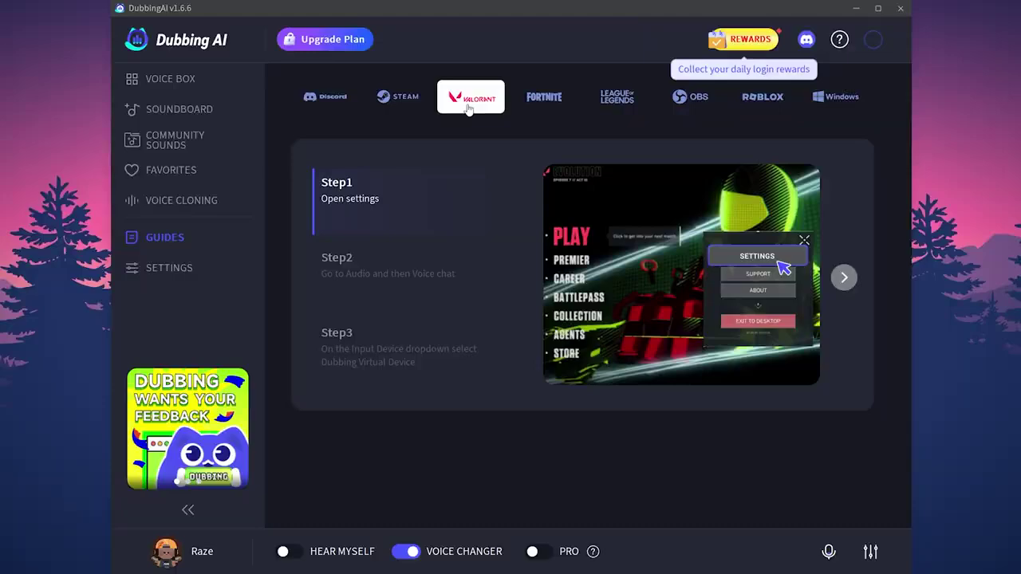
pyautogui.click(561, 113)
pyautogui.click(615, 100)
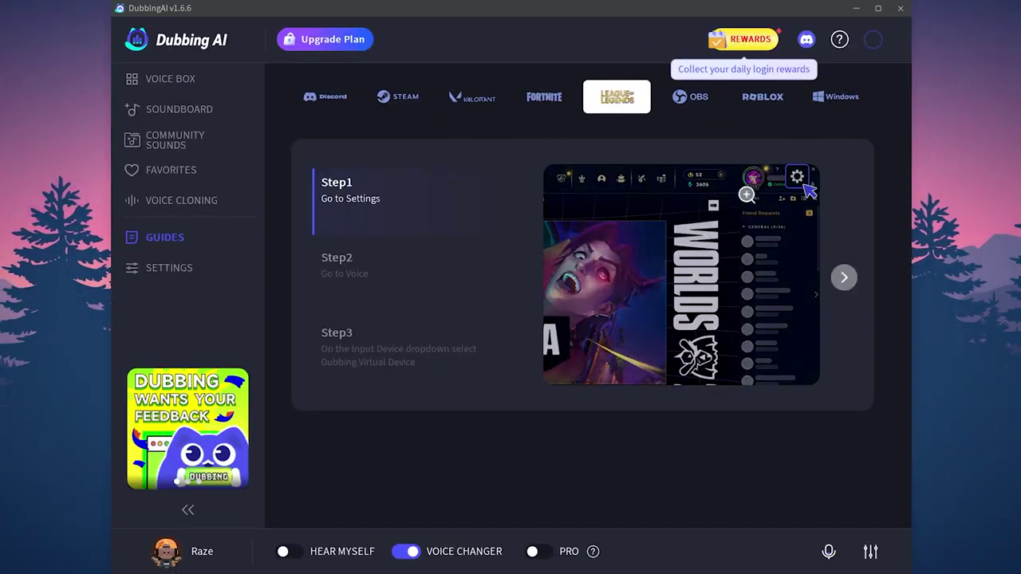
pyautogui.click(691, 99)
pyautogui.click(772, 101)
pyautogui.click(846, 105)
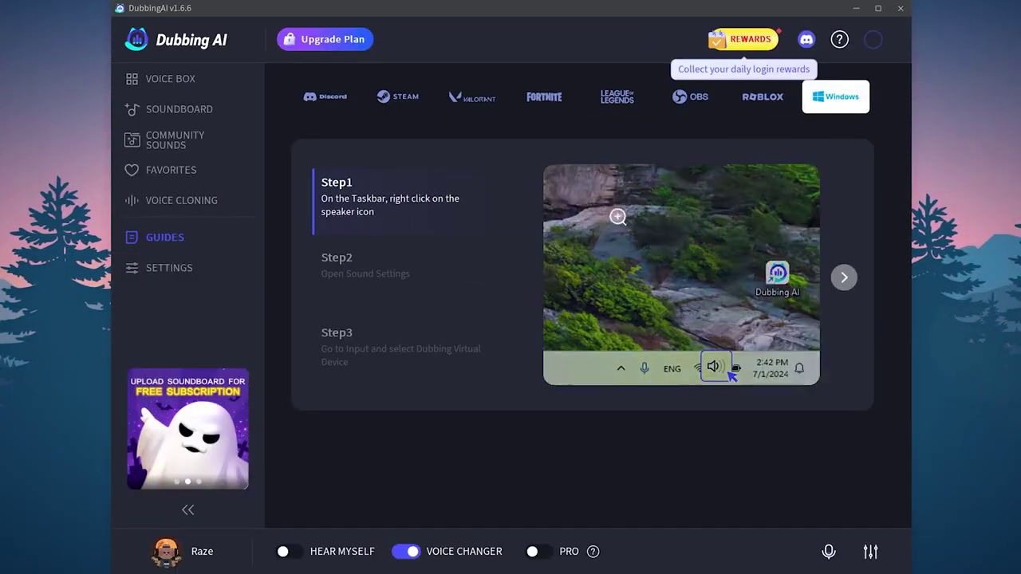
pyautogui.click(164, 267)
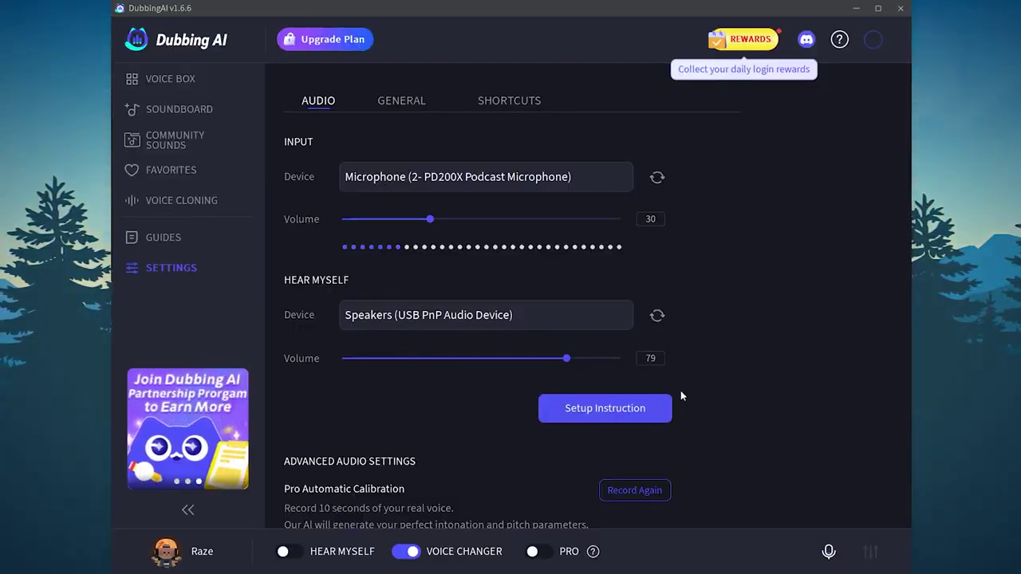
pyautogui.scroll(-1, 399, 489)
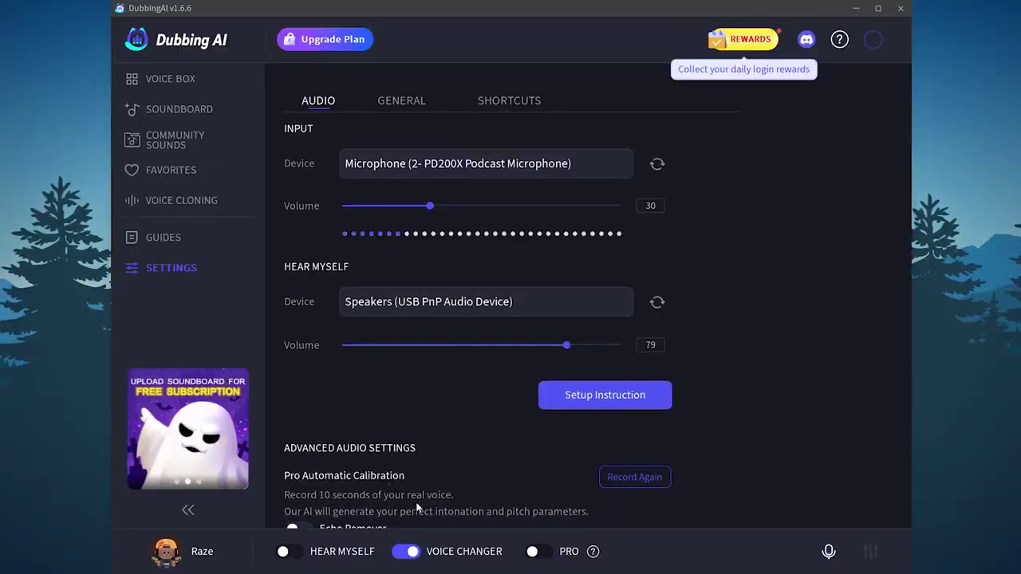
pyautogui.scroll(-1, 422, 493)
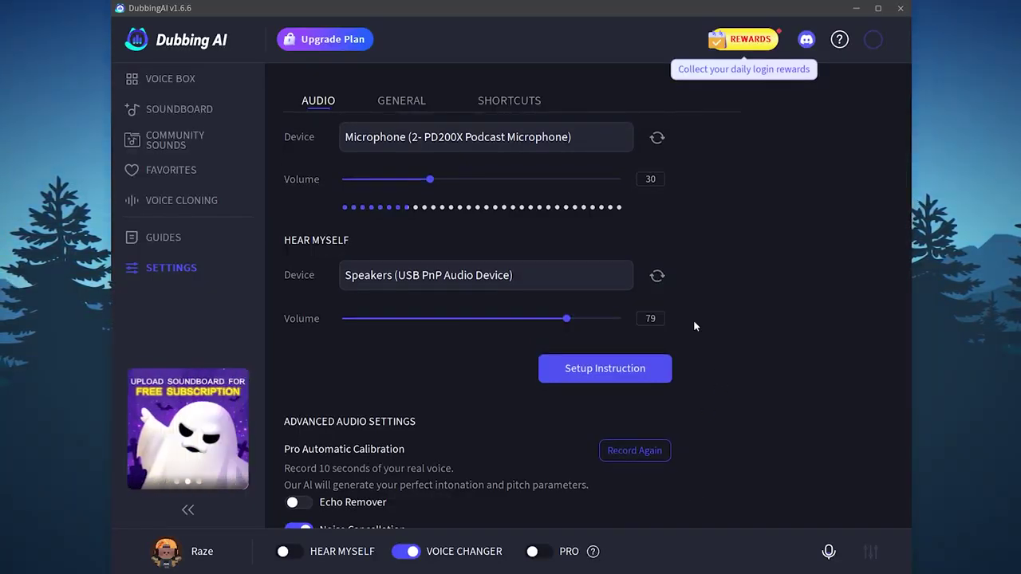
# In General settings, keep English, try the Light theme and revert to Dark, then view Shortcuts.
pyautogui.click(398, 102)
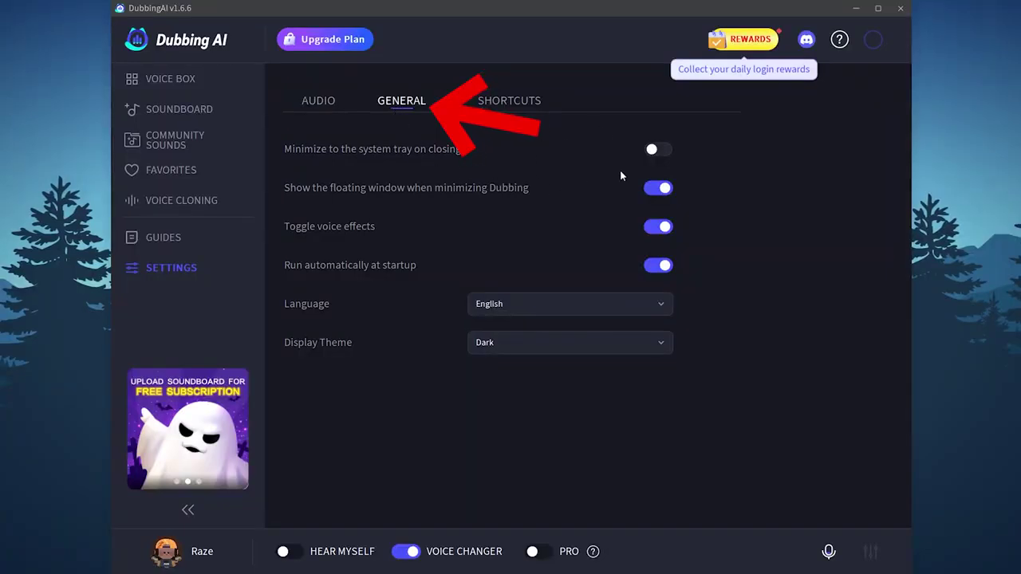
pyautogui.click(515, 303)
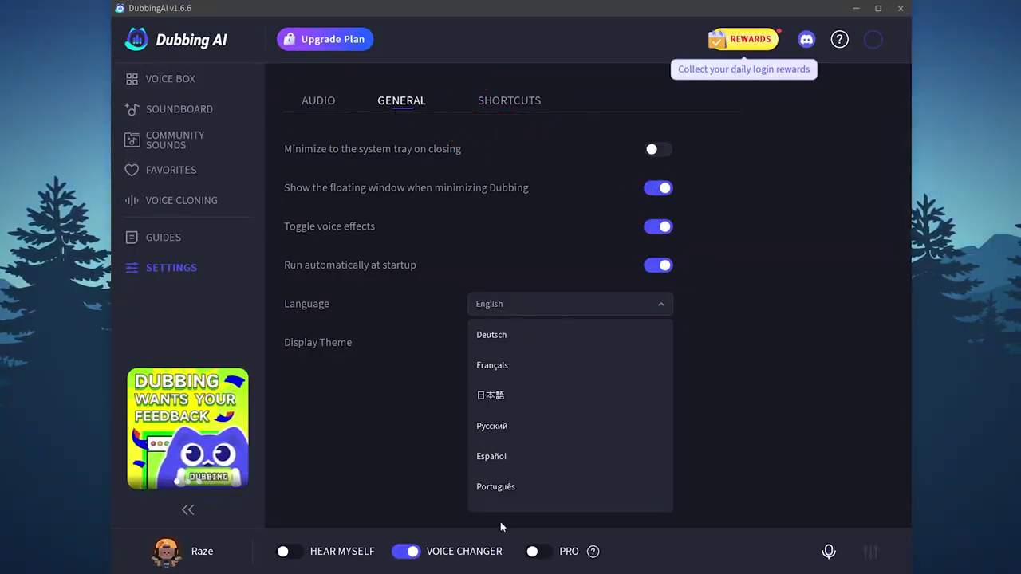
pyautogui.click(515, 298)
pyautogui.click(520, 345)
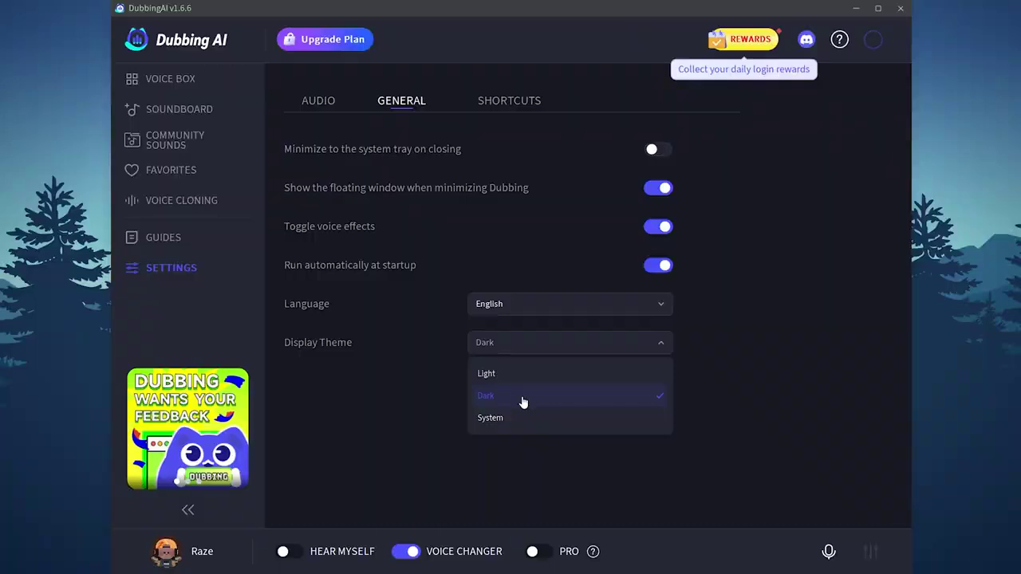
pyautogui.click(512, 372)
pyautogui.click(514, 349)
pyautogui.click(521, 395)
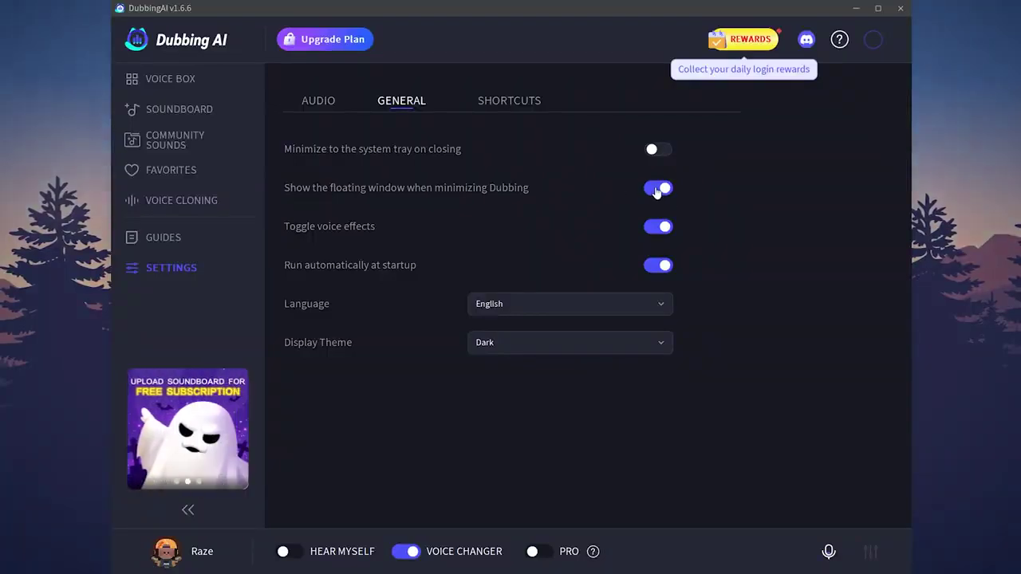
pyautogui.click(510, 101)
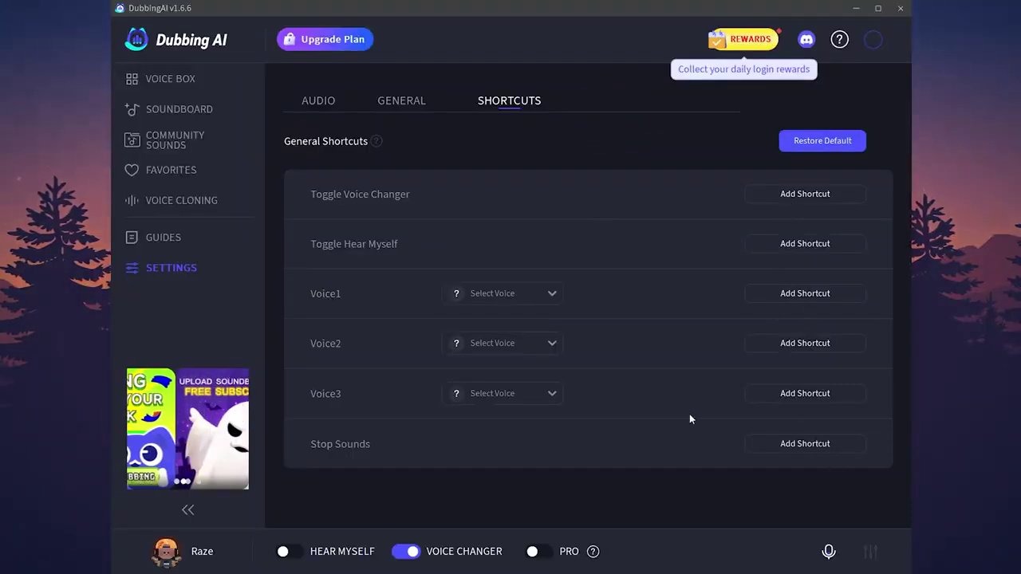
# Claim the Day 1 login reward of 20 D-Coins, then go to the Soundboard.
pyautogui.click(550, 295)
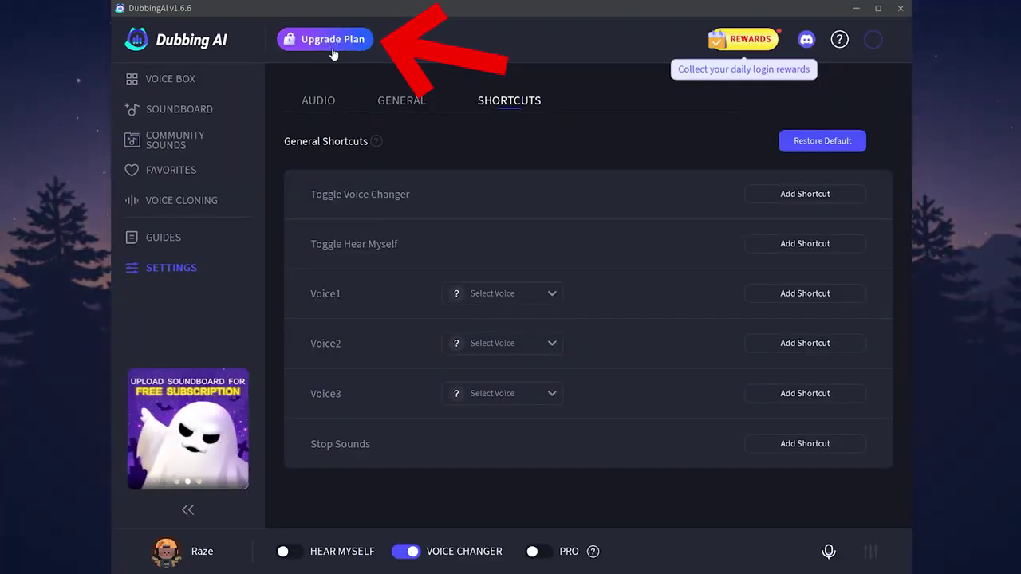
pyautogui.click(746, 41)
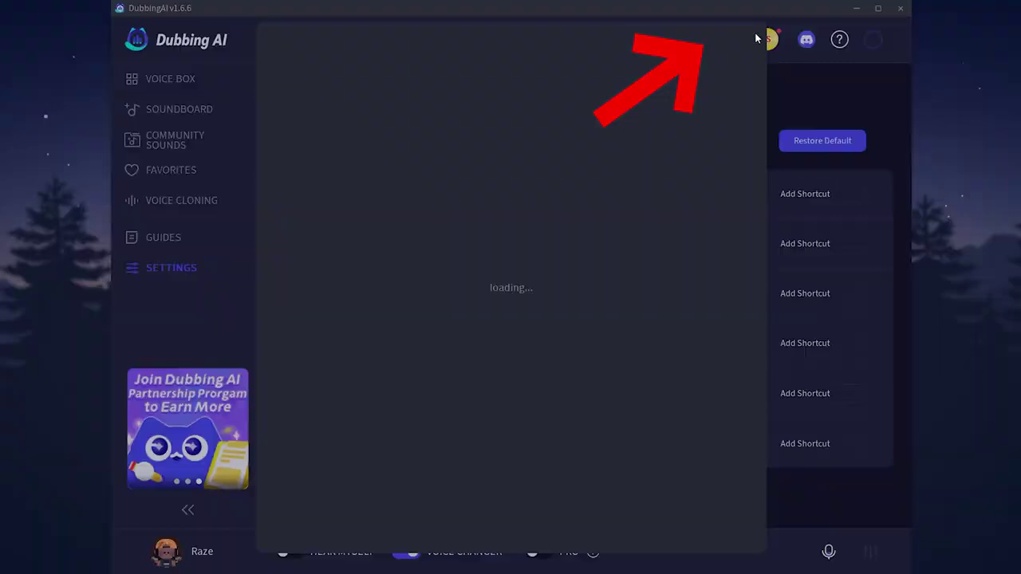
pyautogui.click(325, 192)
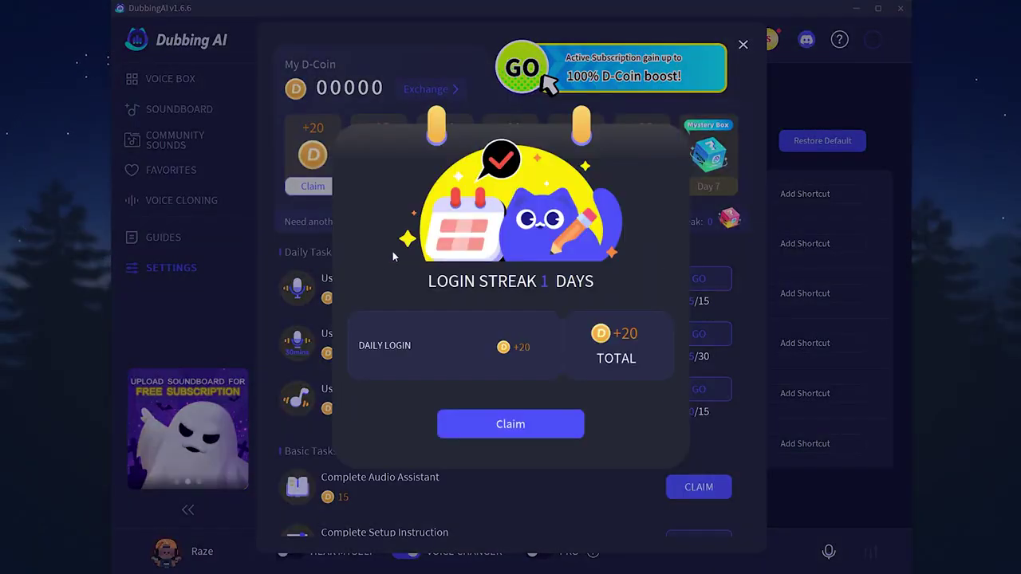
pyautogui.click(547, 428)
pyautogui.click(743, 44)
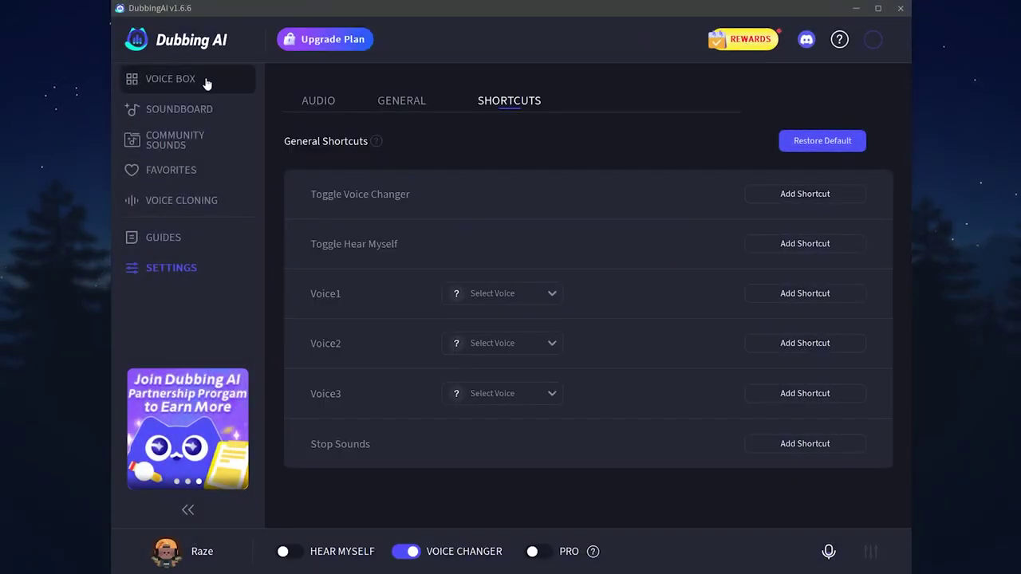
pyautogui.click(193, 111)
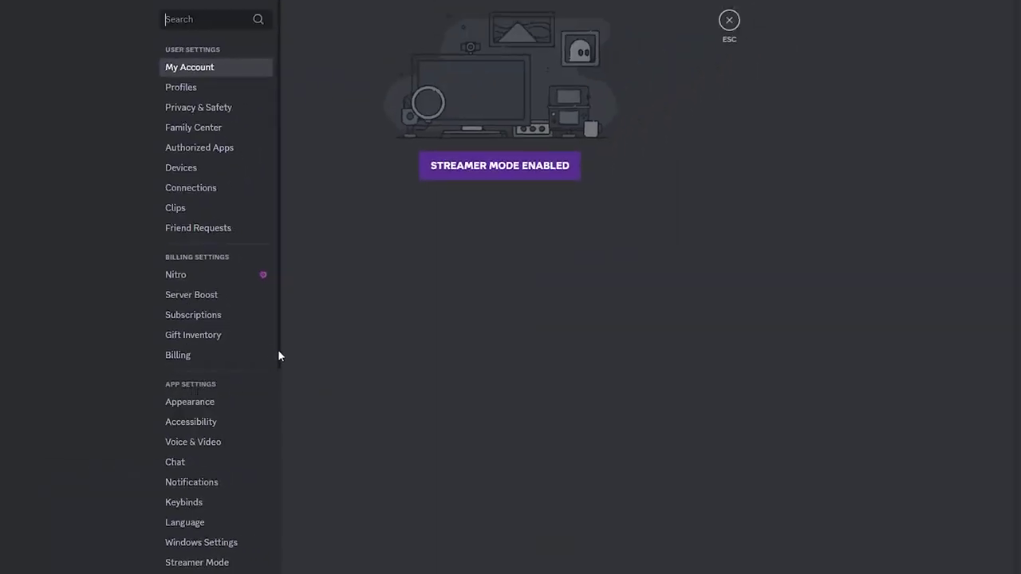
# Go to Discord's Voice & Video settings and expand the Input Device list.
pyautogui.click(235, 442)
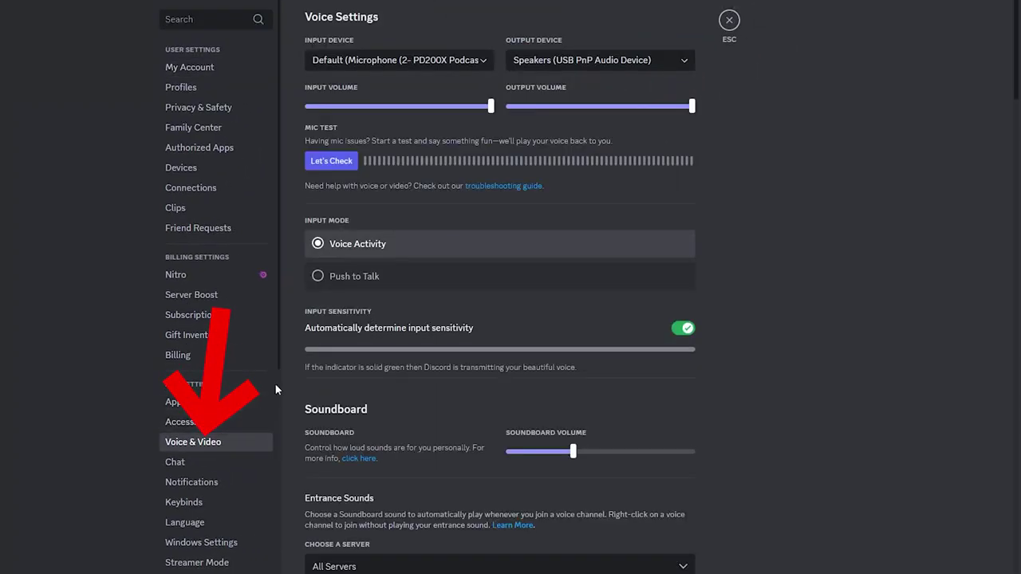
pyautogui.click(424, 64)
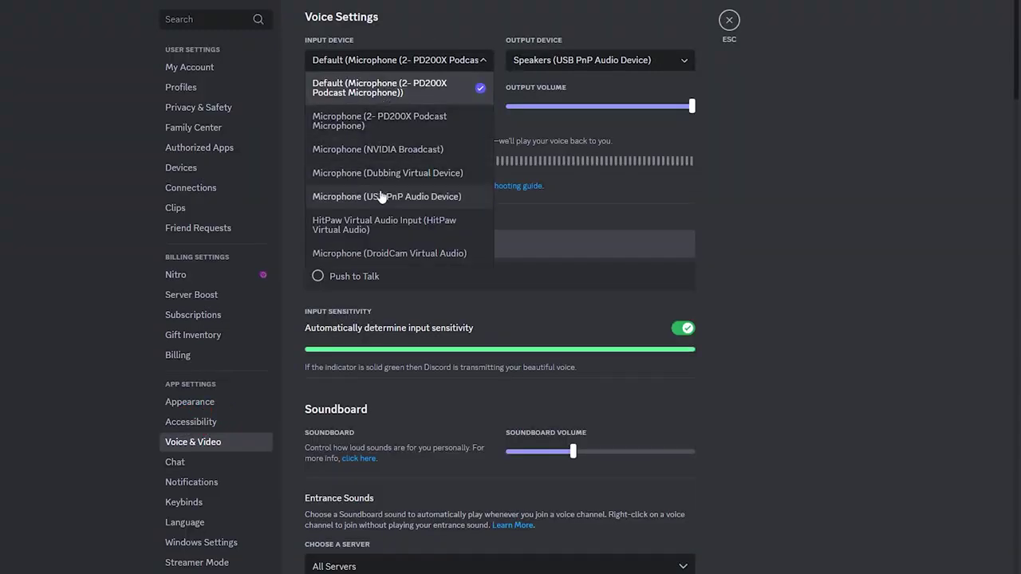